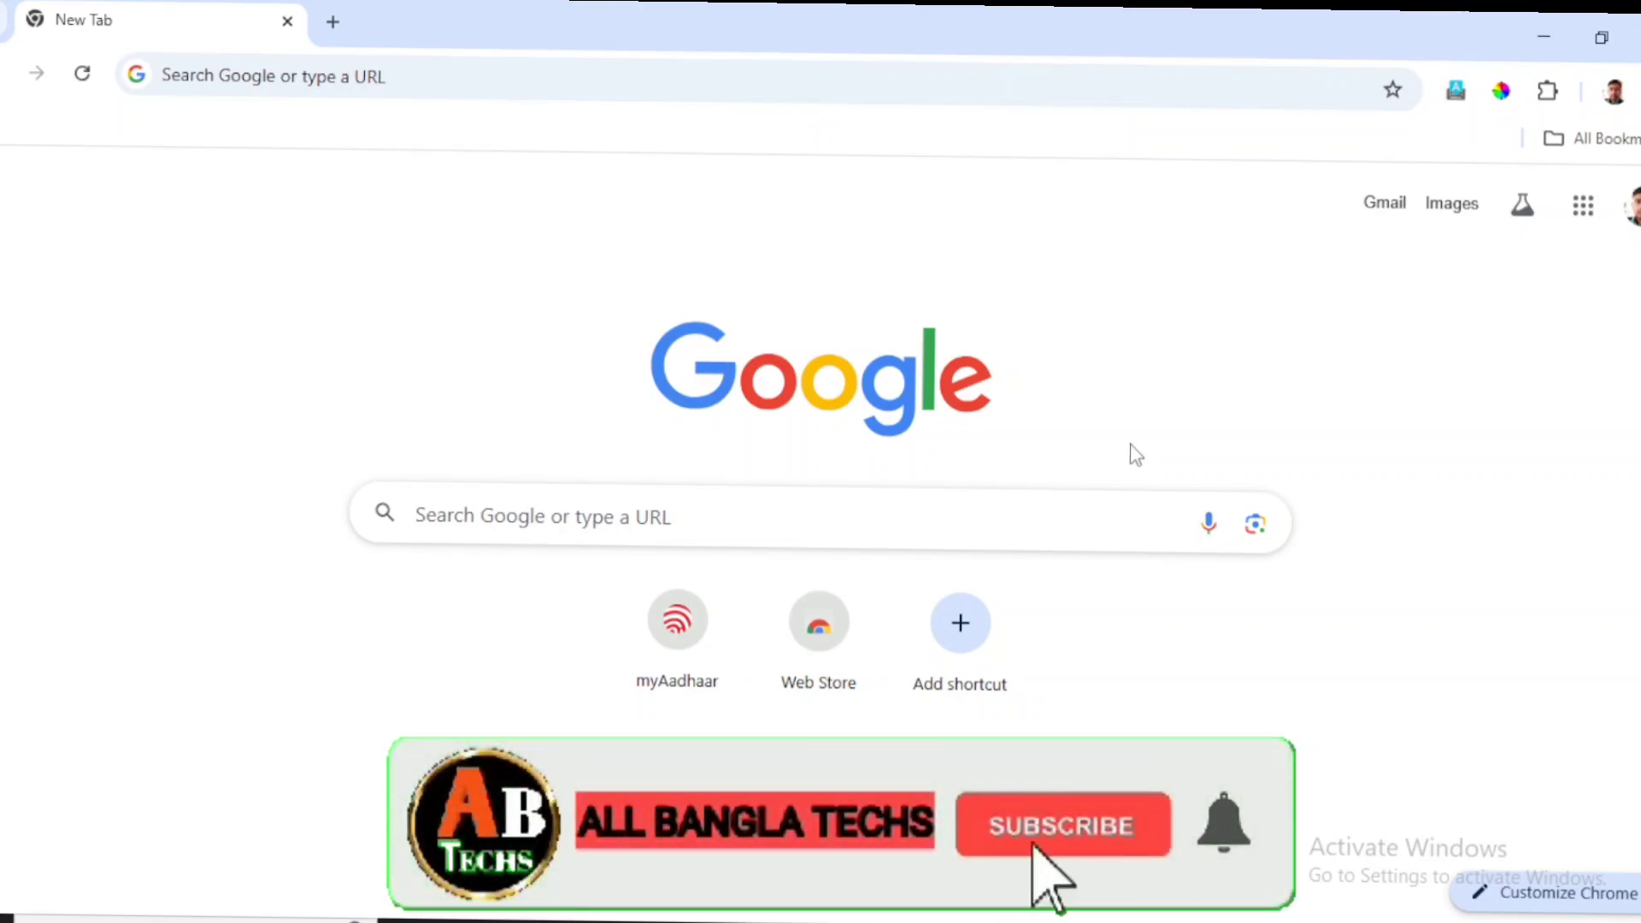
Search Google for 'voter card', picking the suggestion after typing 'voter'.
left_click(564, 517)
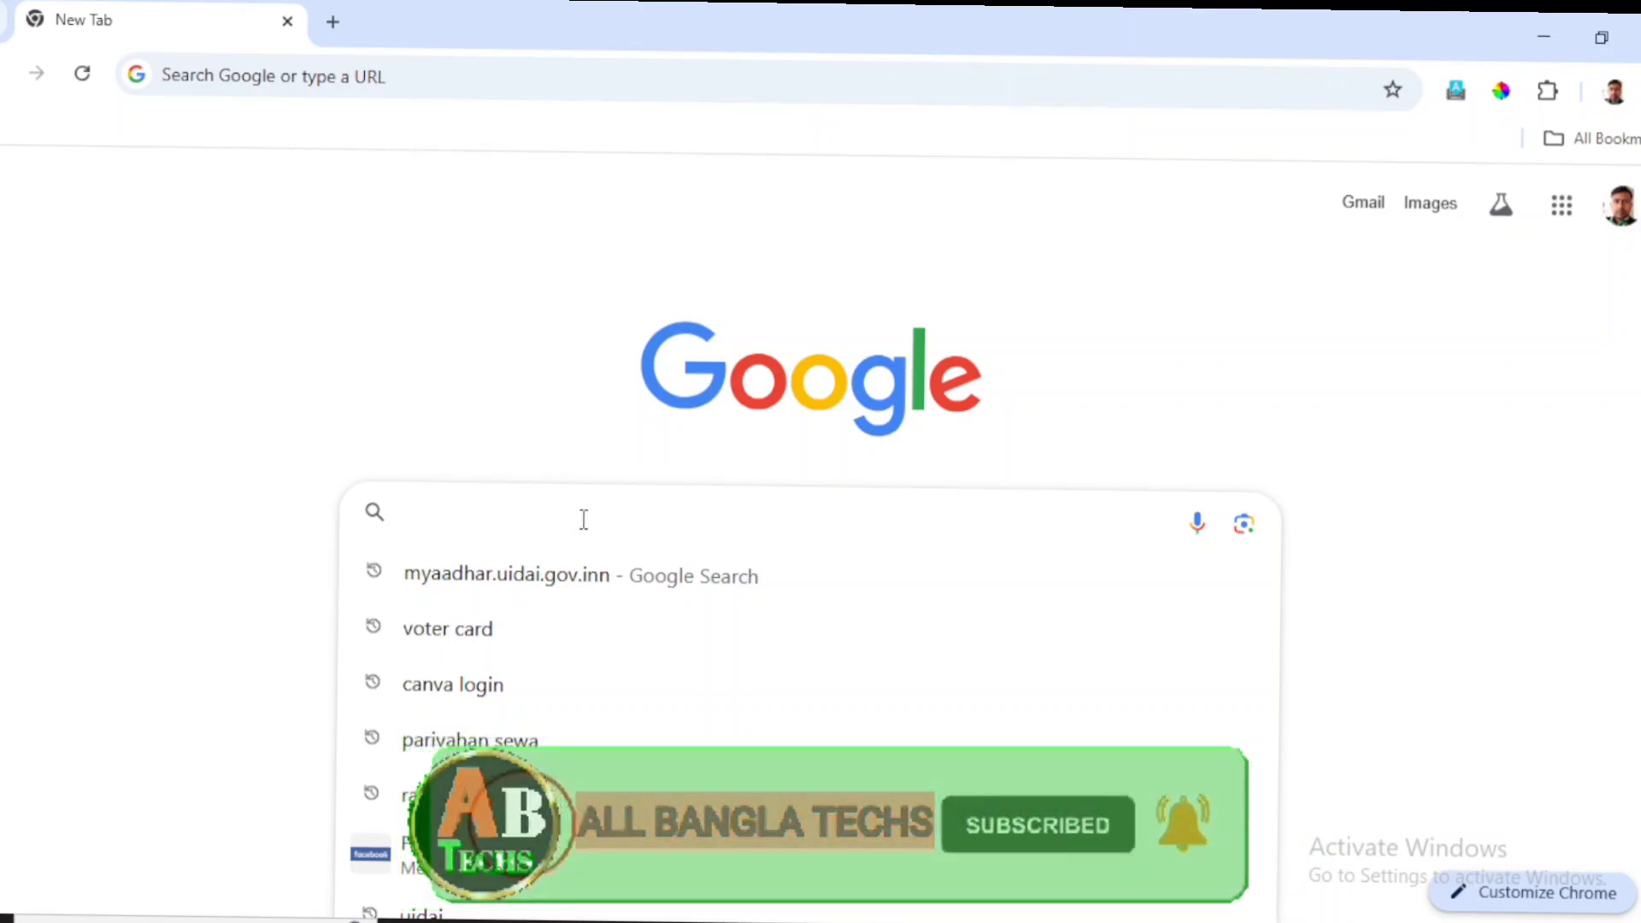
type("vot")
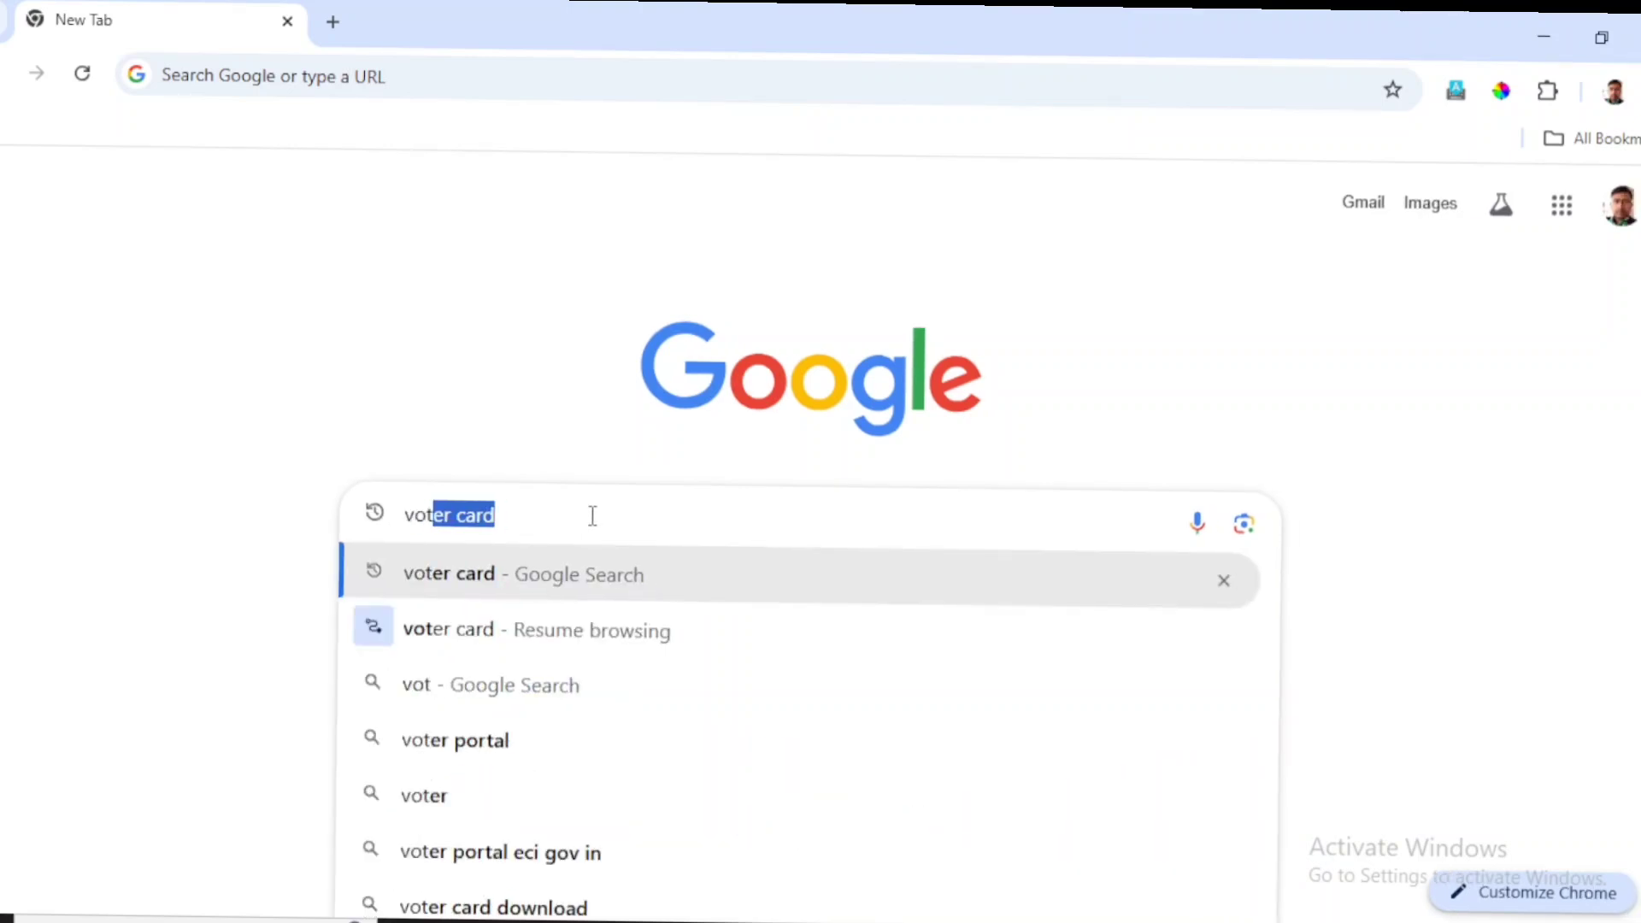
type("er")
left_click(504, 576)
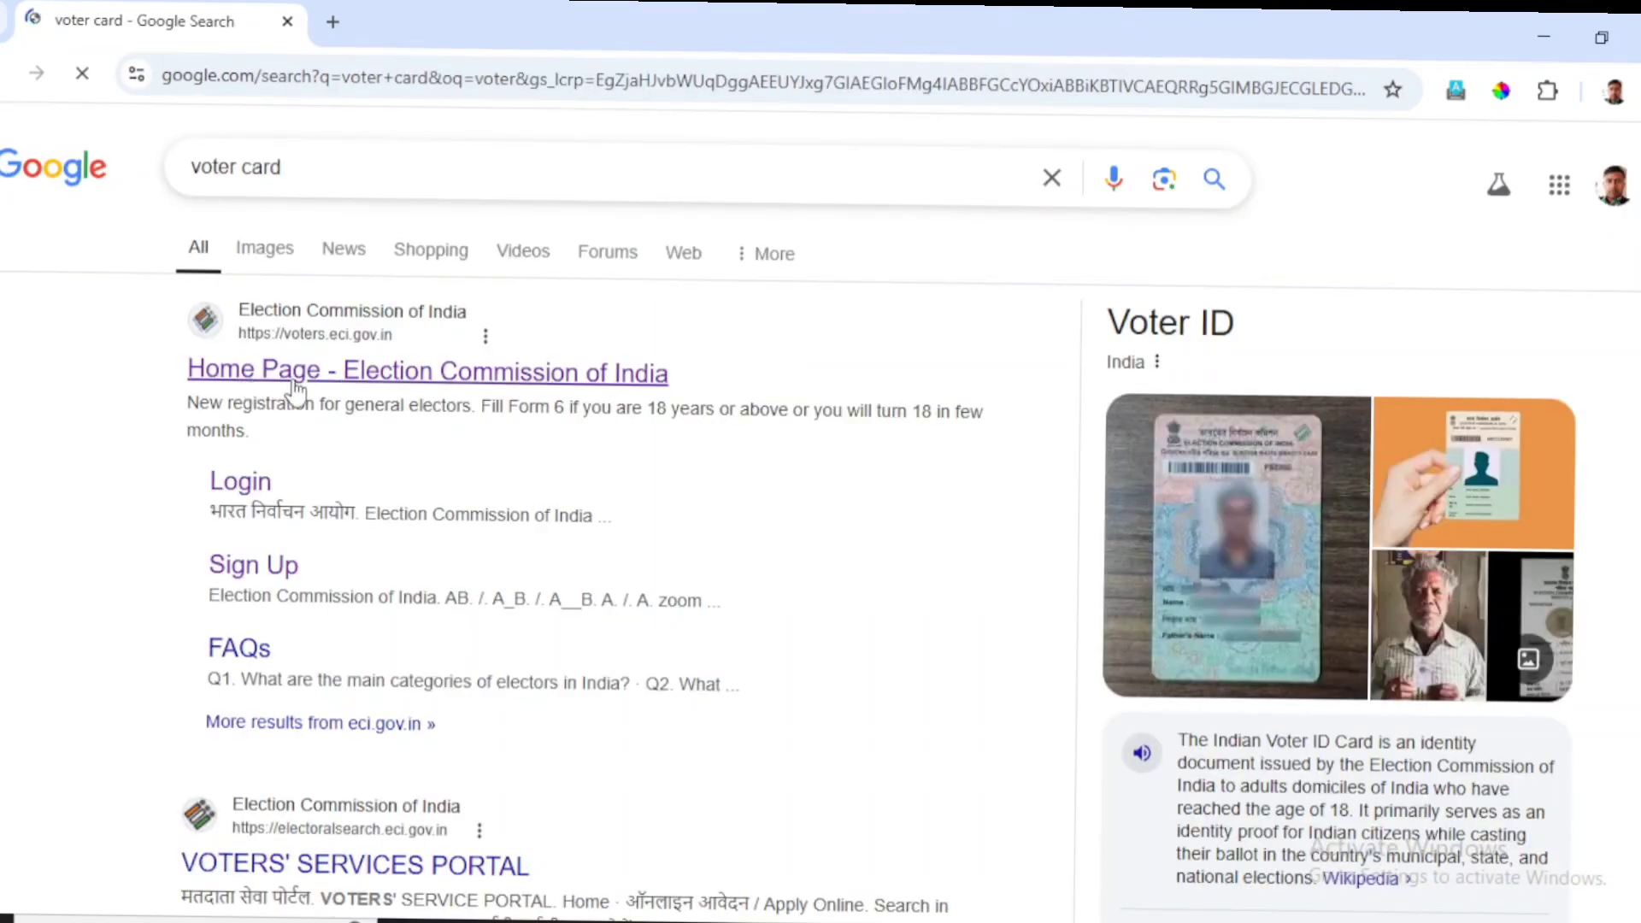
Open the Election Commission site and log in with the registered mobile number, password and captcha.
left_click(384, 389)
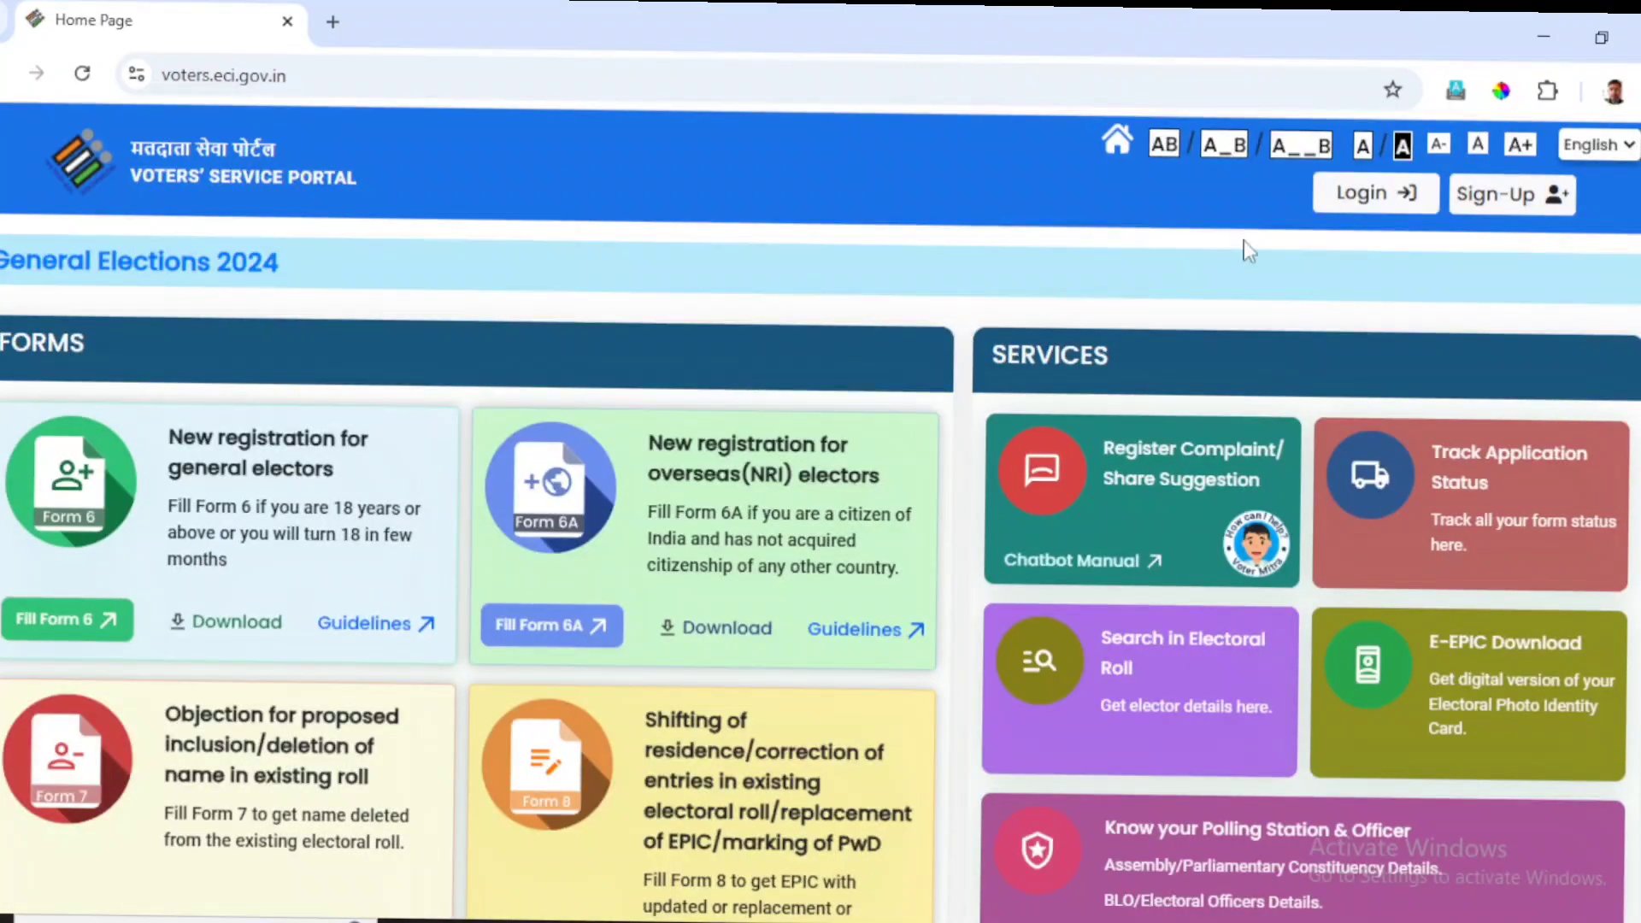
left_click(1473, 193)
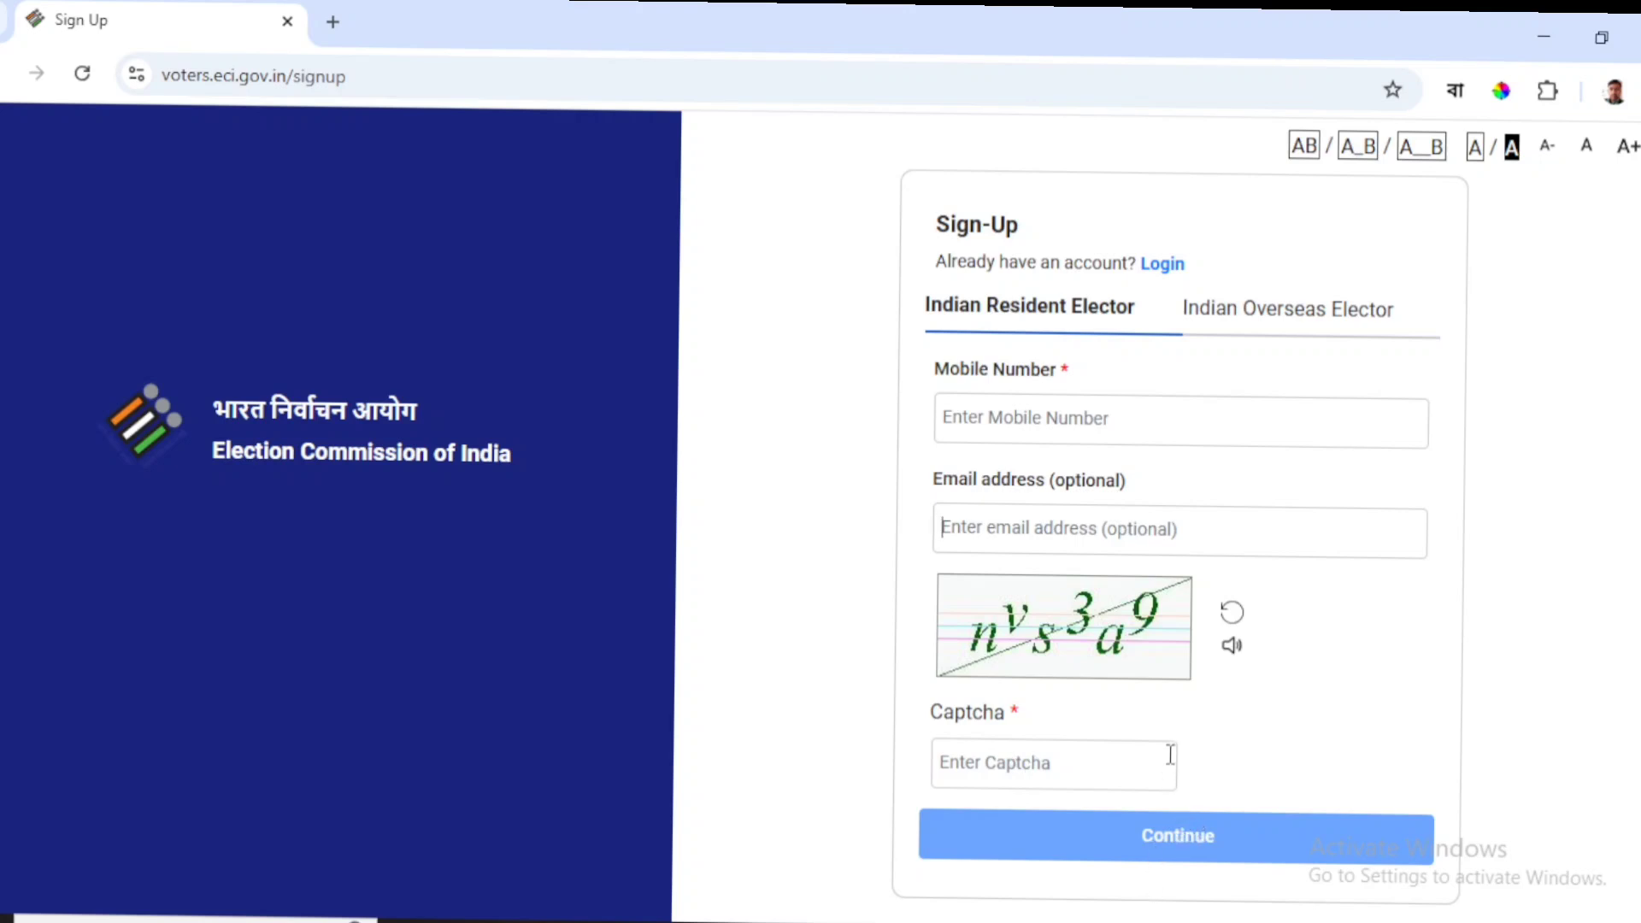
left_click(1163, 271)
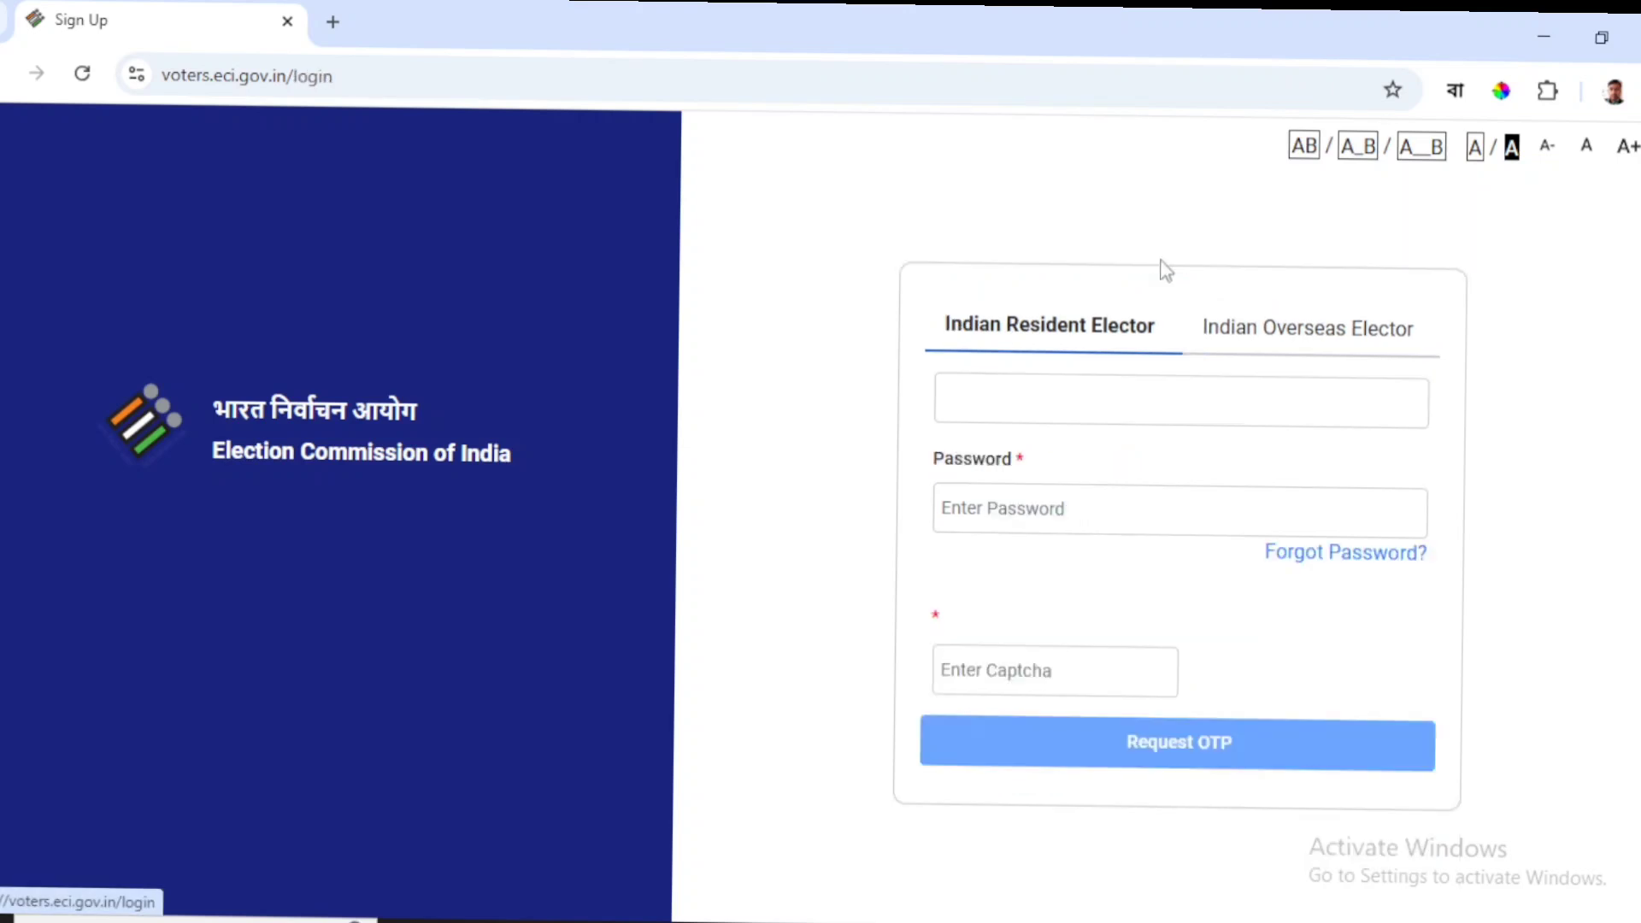
left_click(983, 432)
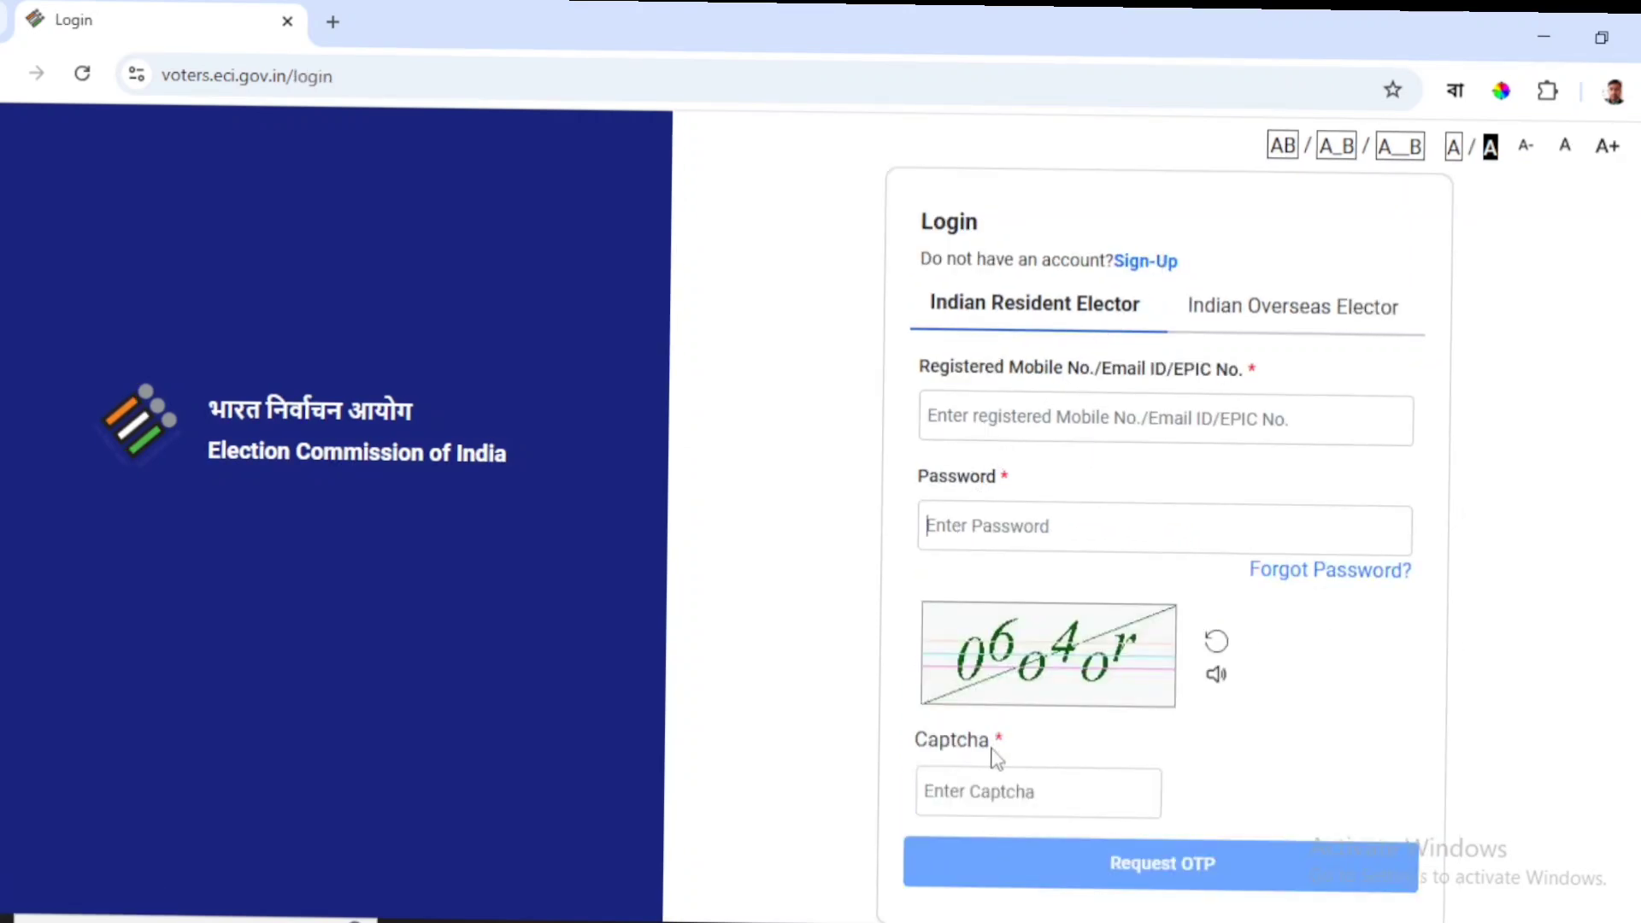
left_click(991, 793)
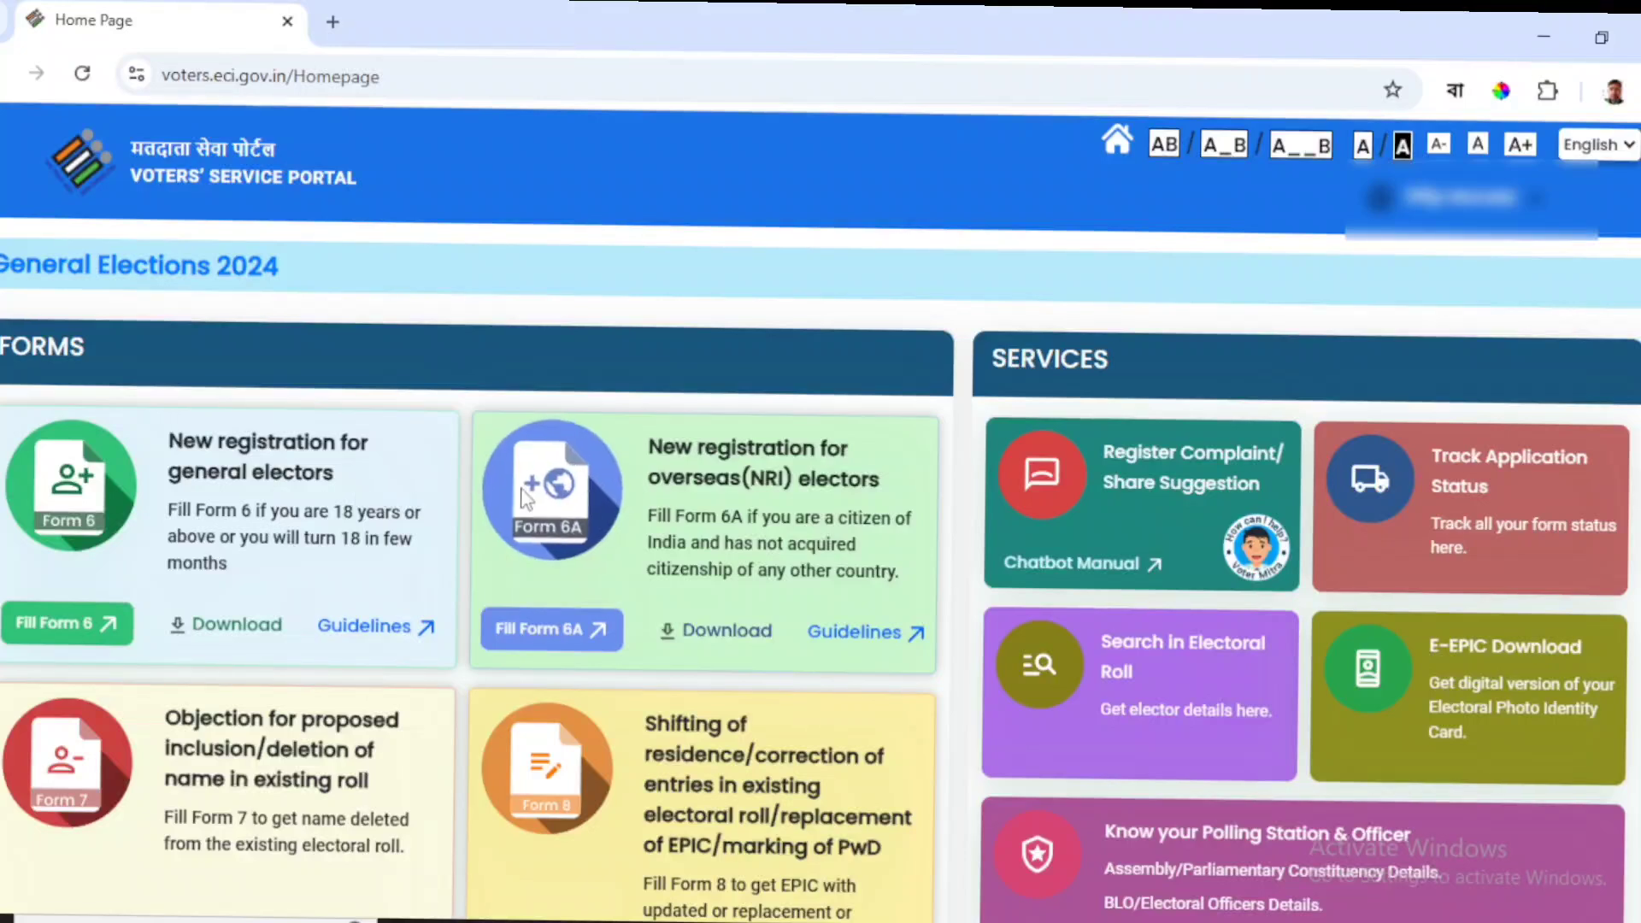
Start Form 8 for another elector and look up their record by the pasted EPIC number.
scroll(737, 689, "down", 4)
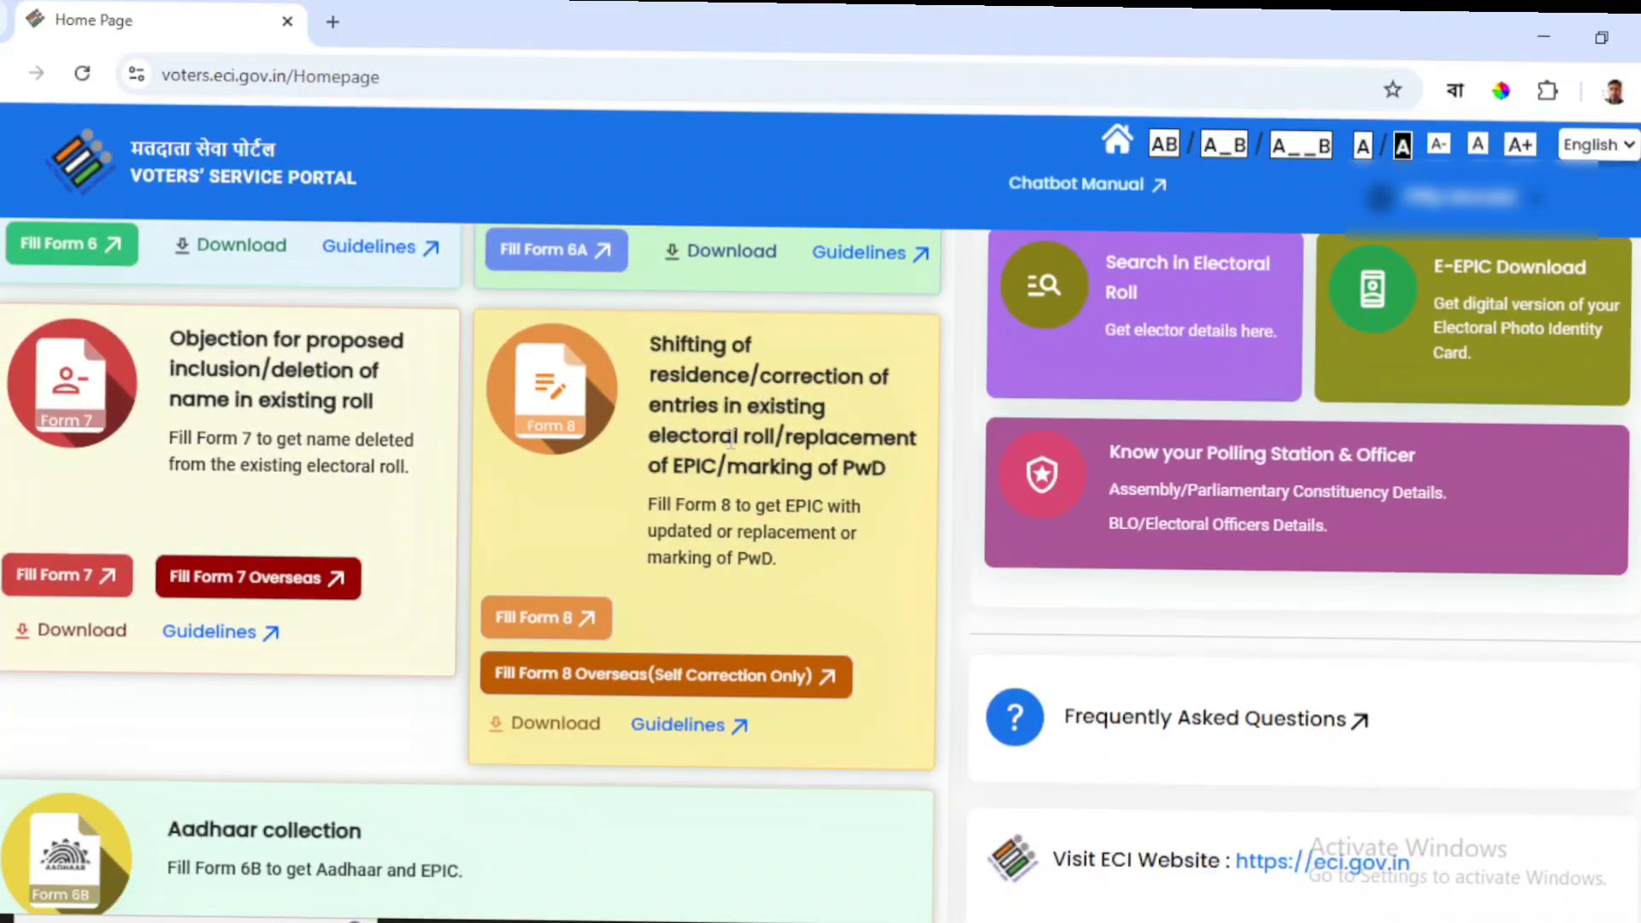
left_click(530, 631)
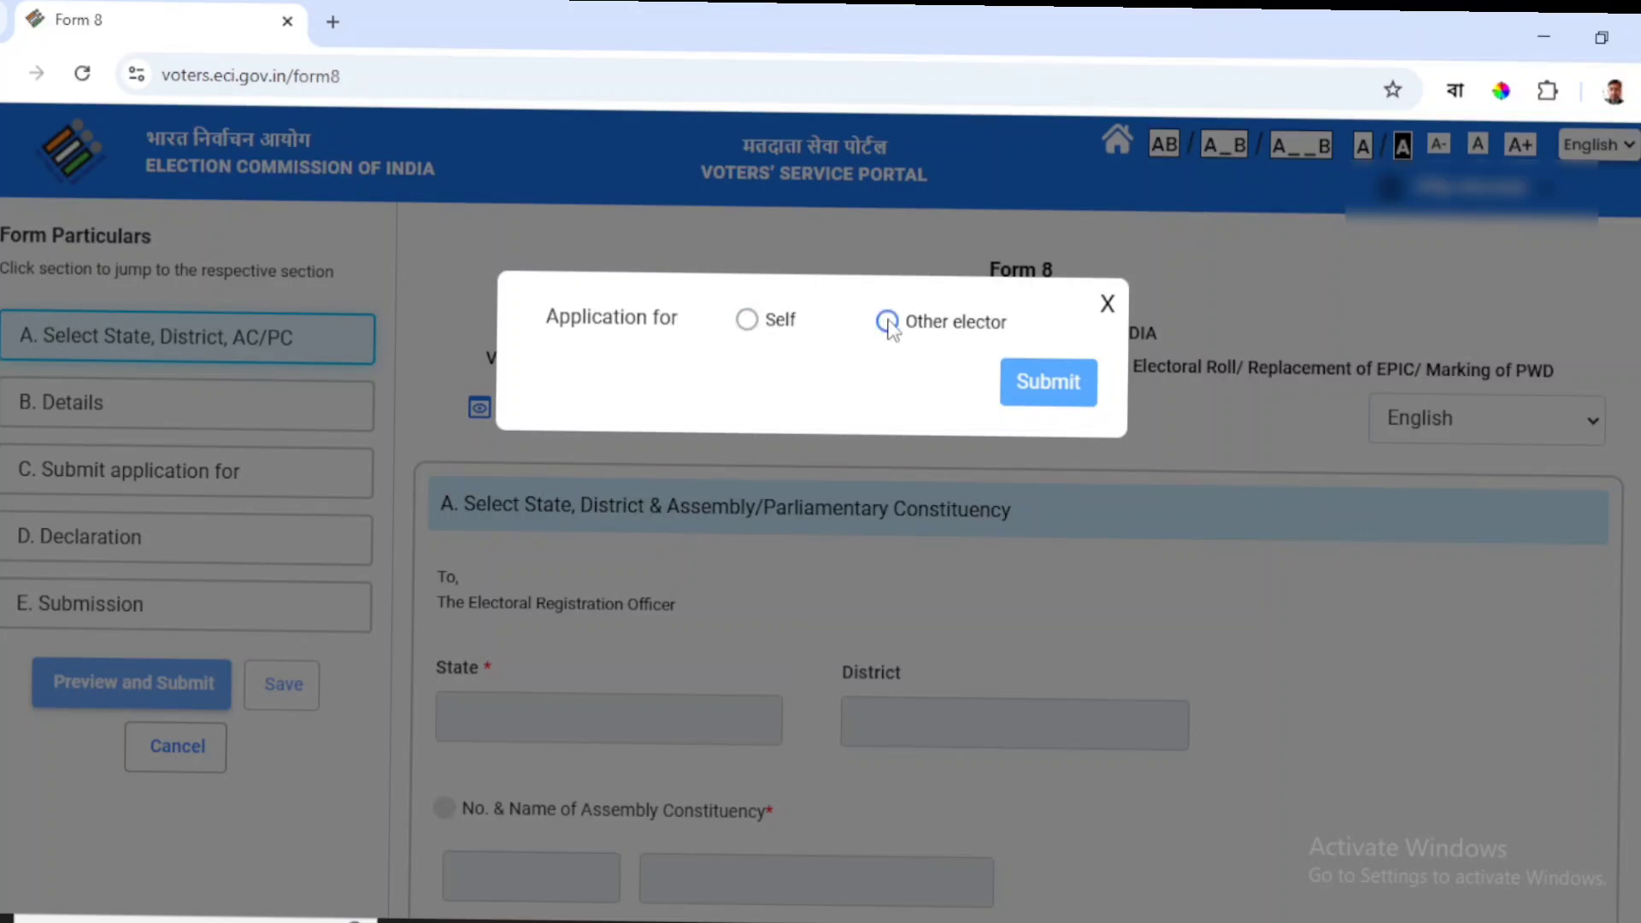
left_click(887, 322)
left_click(818, 423)
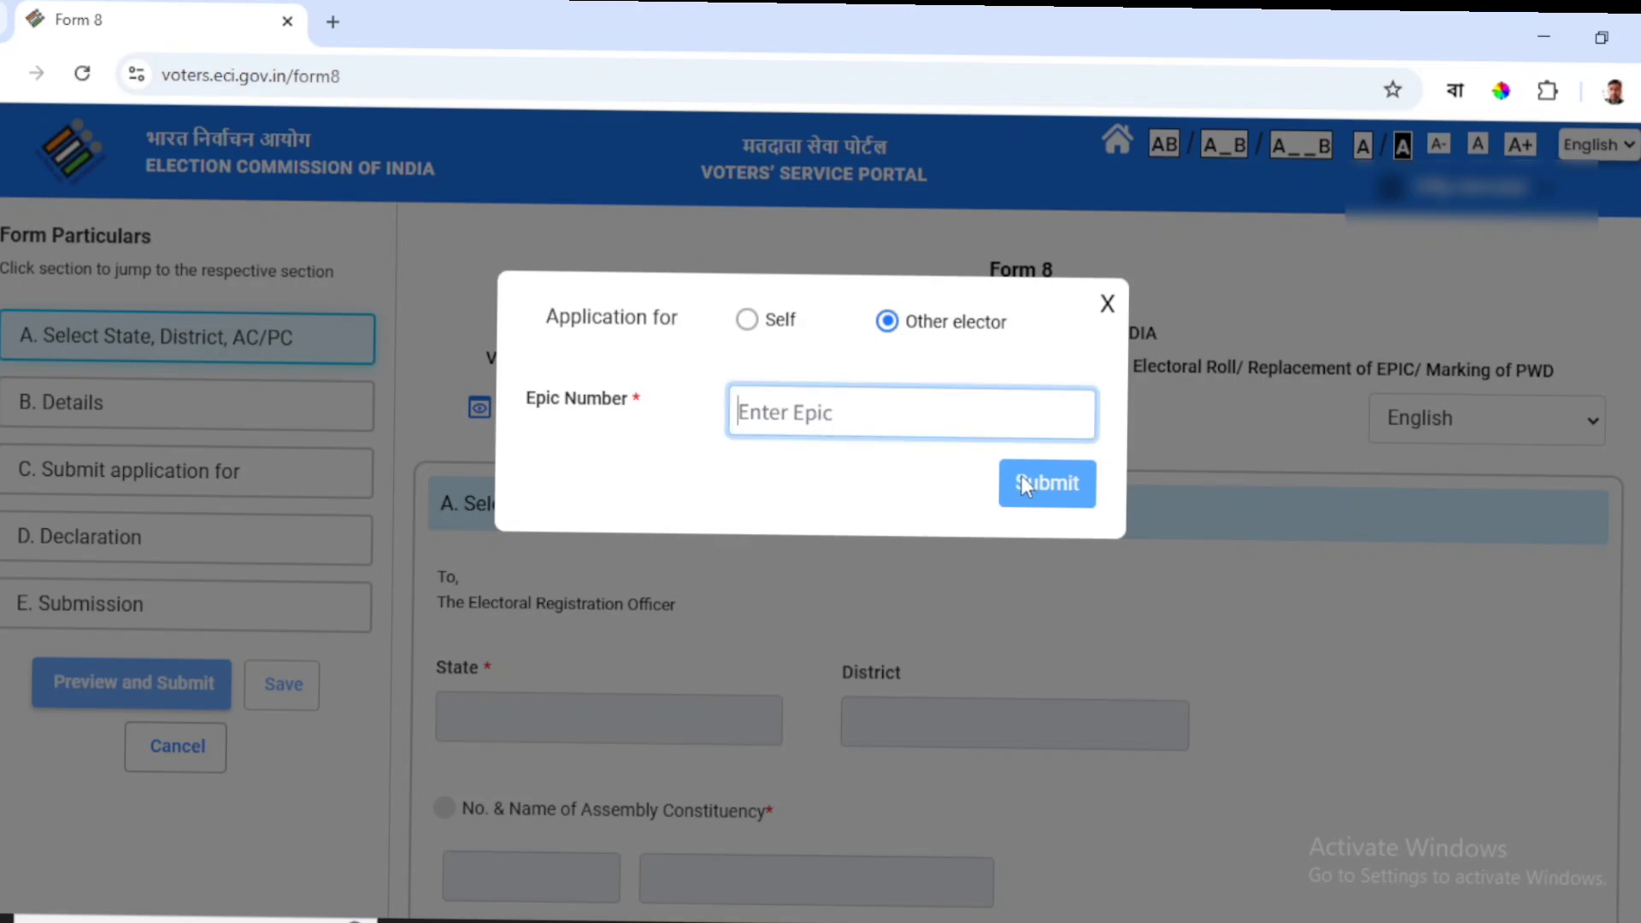
key("ctrl+v")
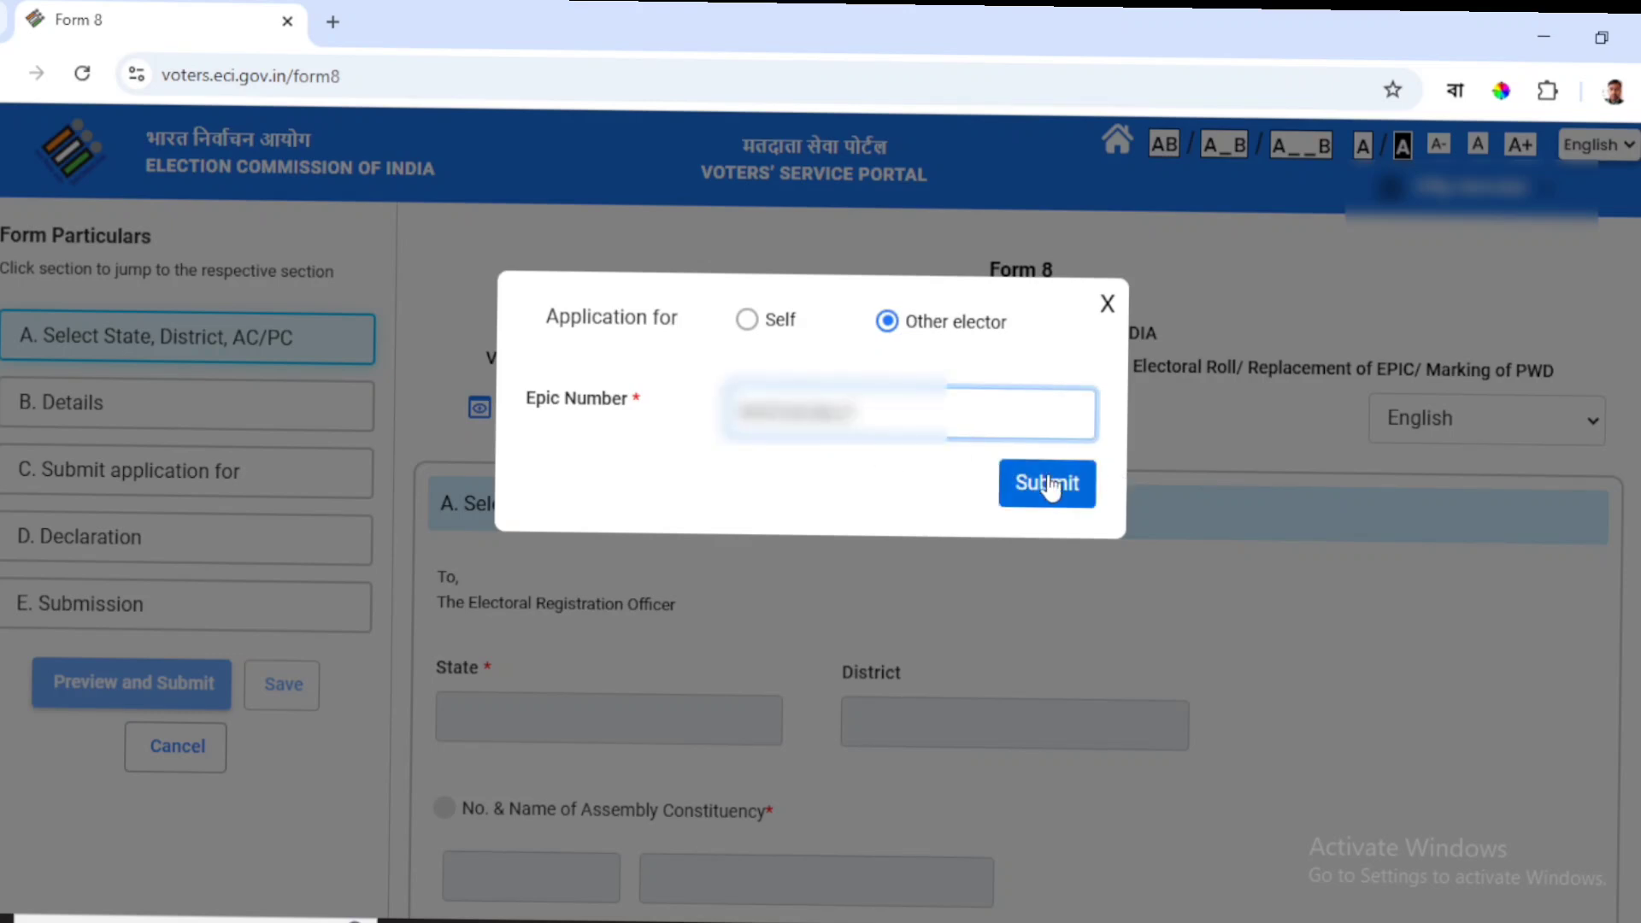
left_click(1044, 494)
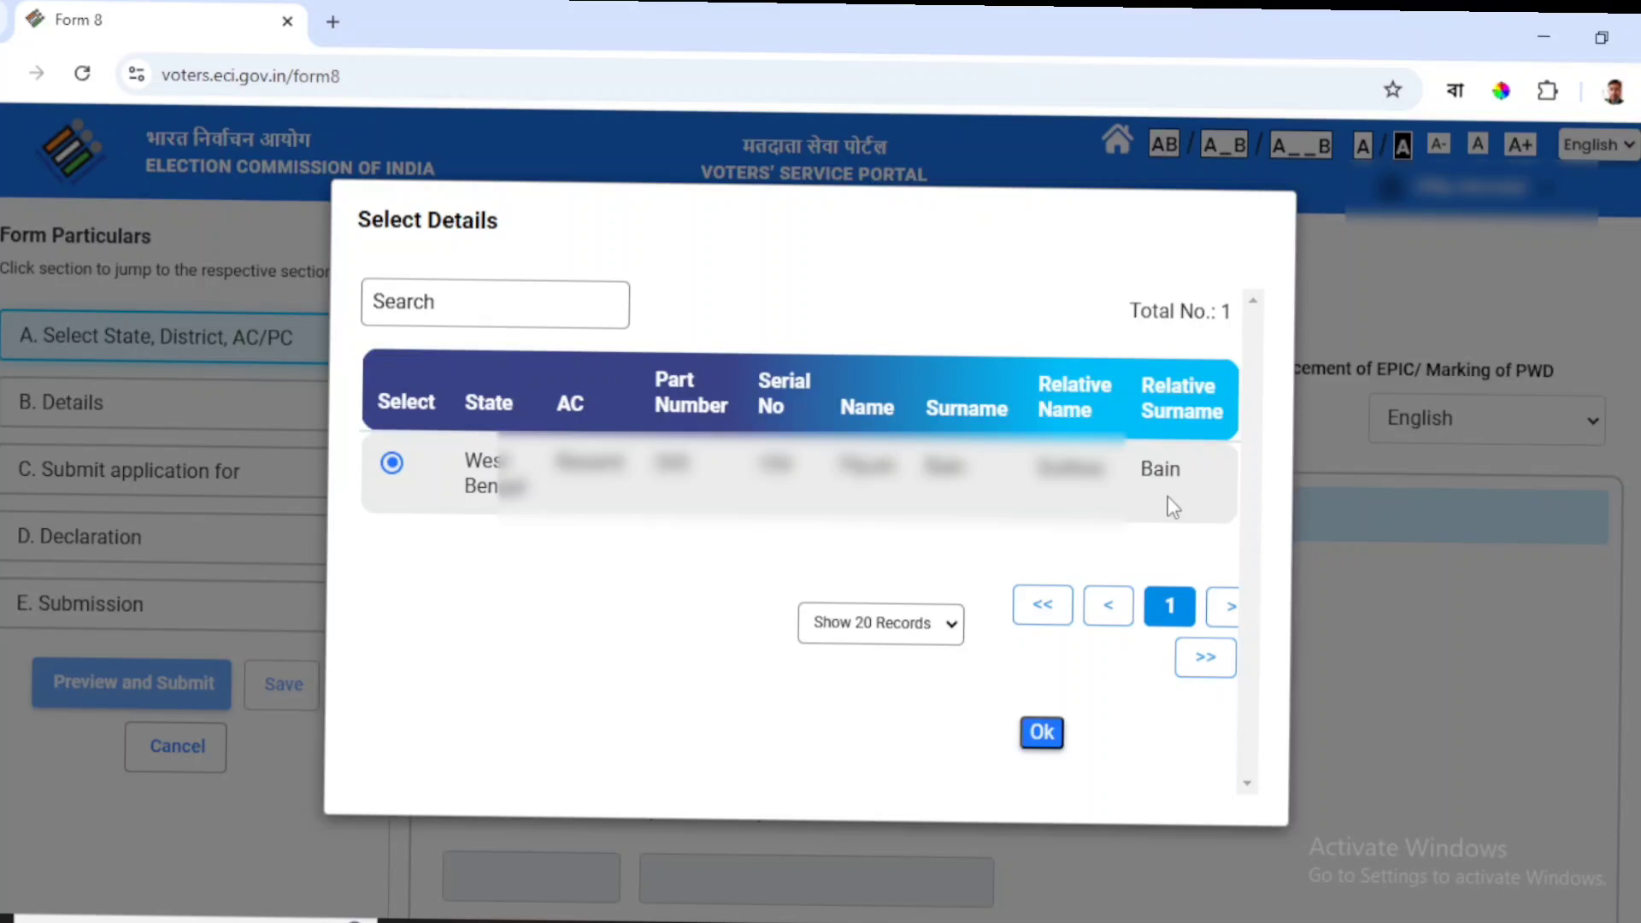
left_click(1042, 732)
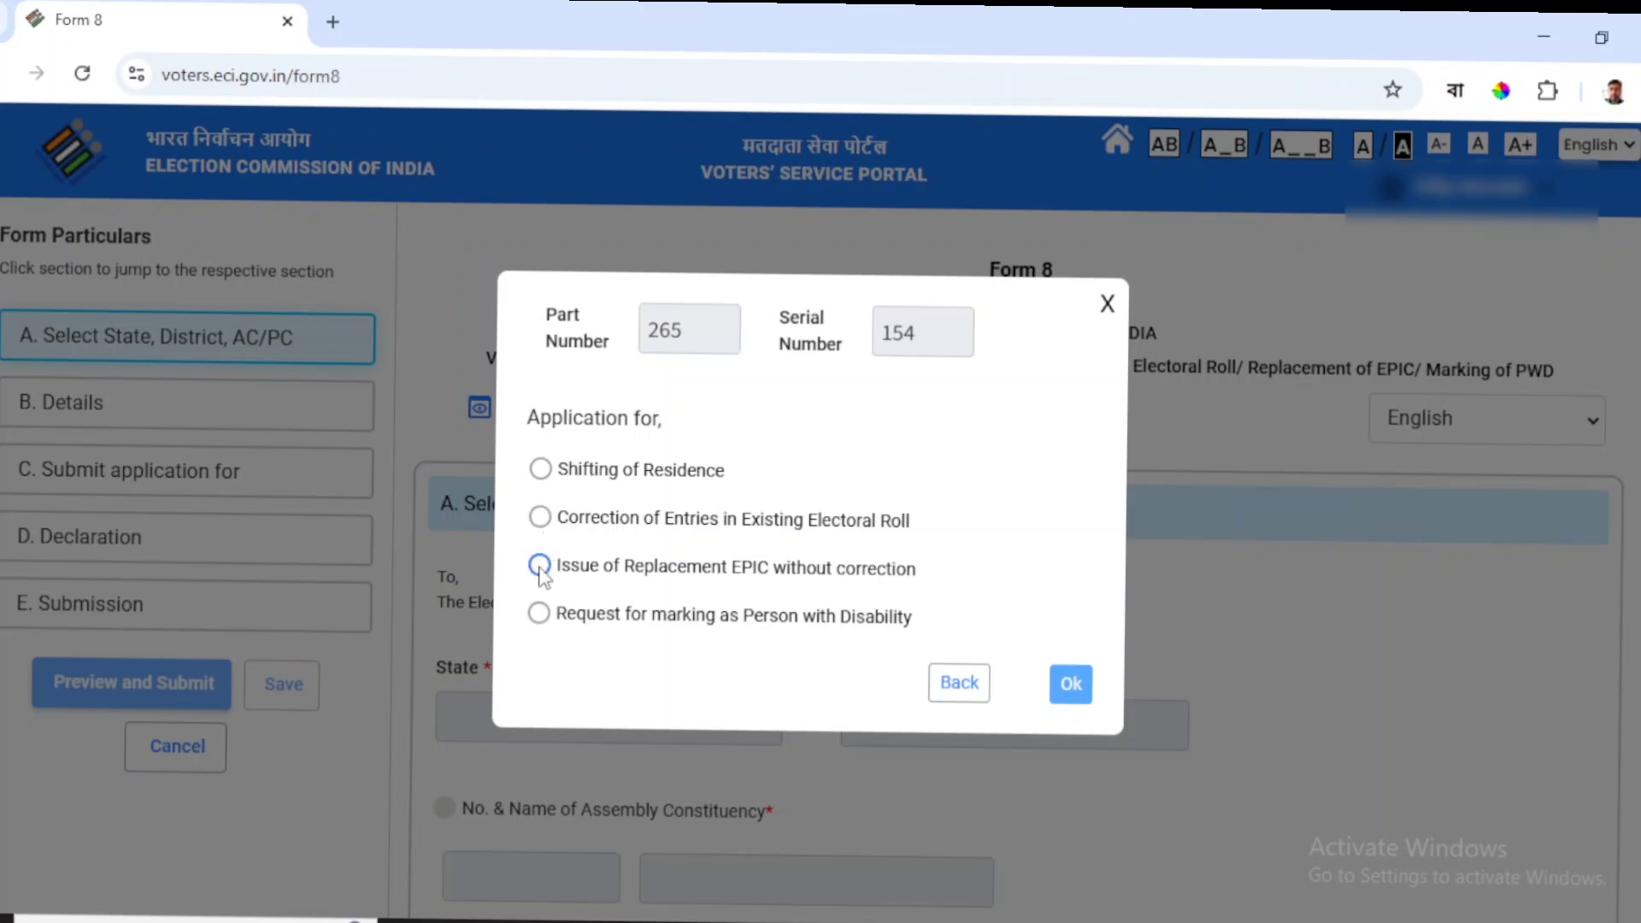
Choose Correction of Entries in Existing Electoral Roll as the application type.
left_click(540, 566)
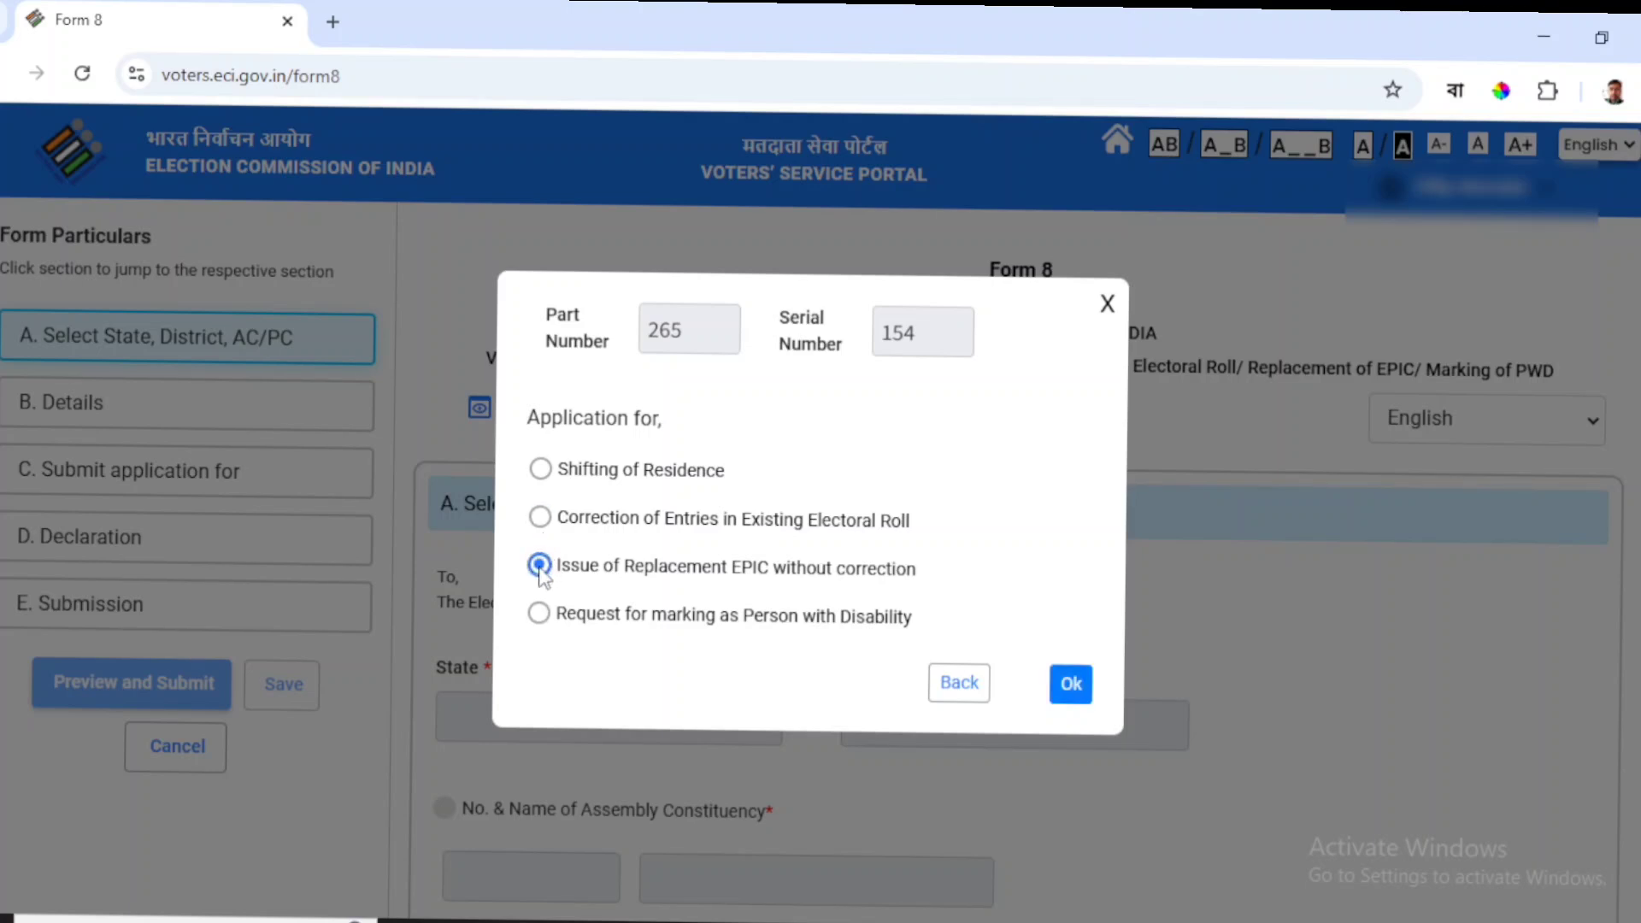
left_click(541, 518)
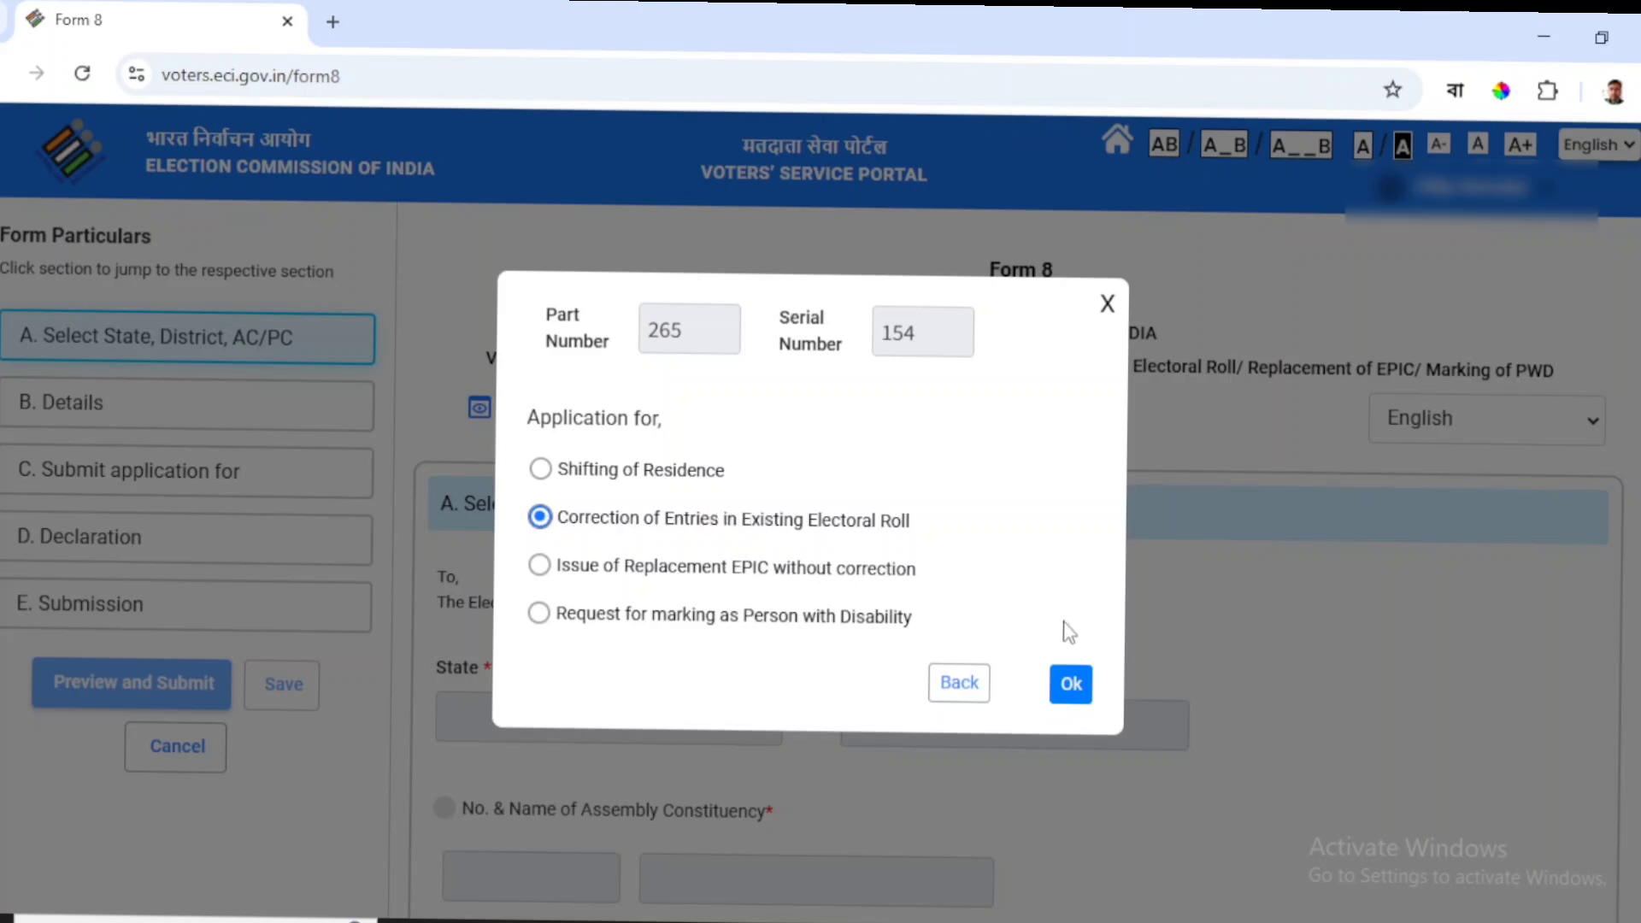
left_click(1072, 685)
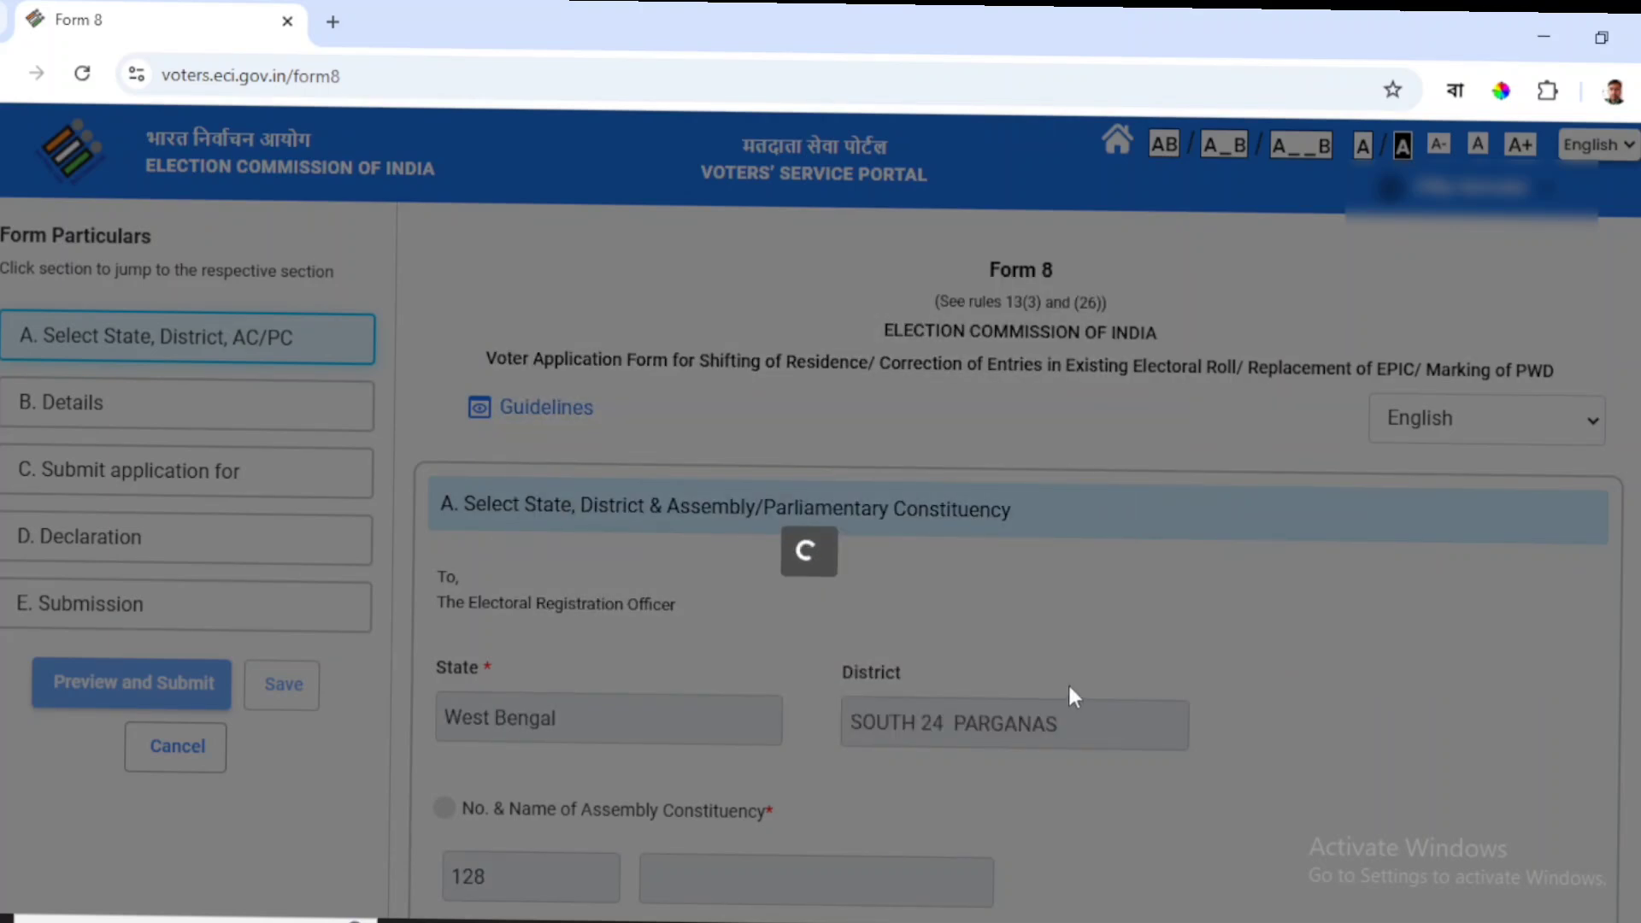
Review the pre-filled constituency section and move past it.
scroll(867, 640, "down", 4)
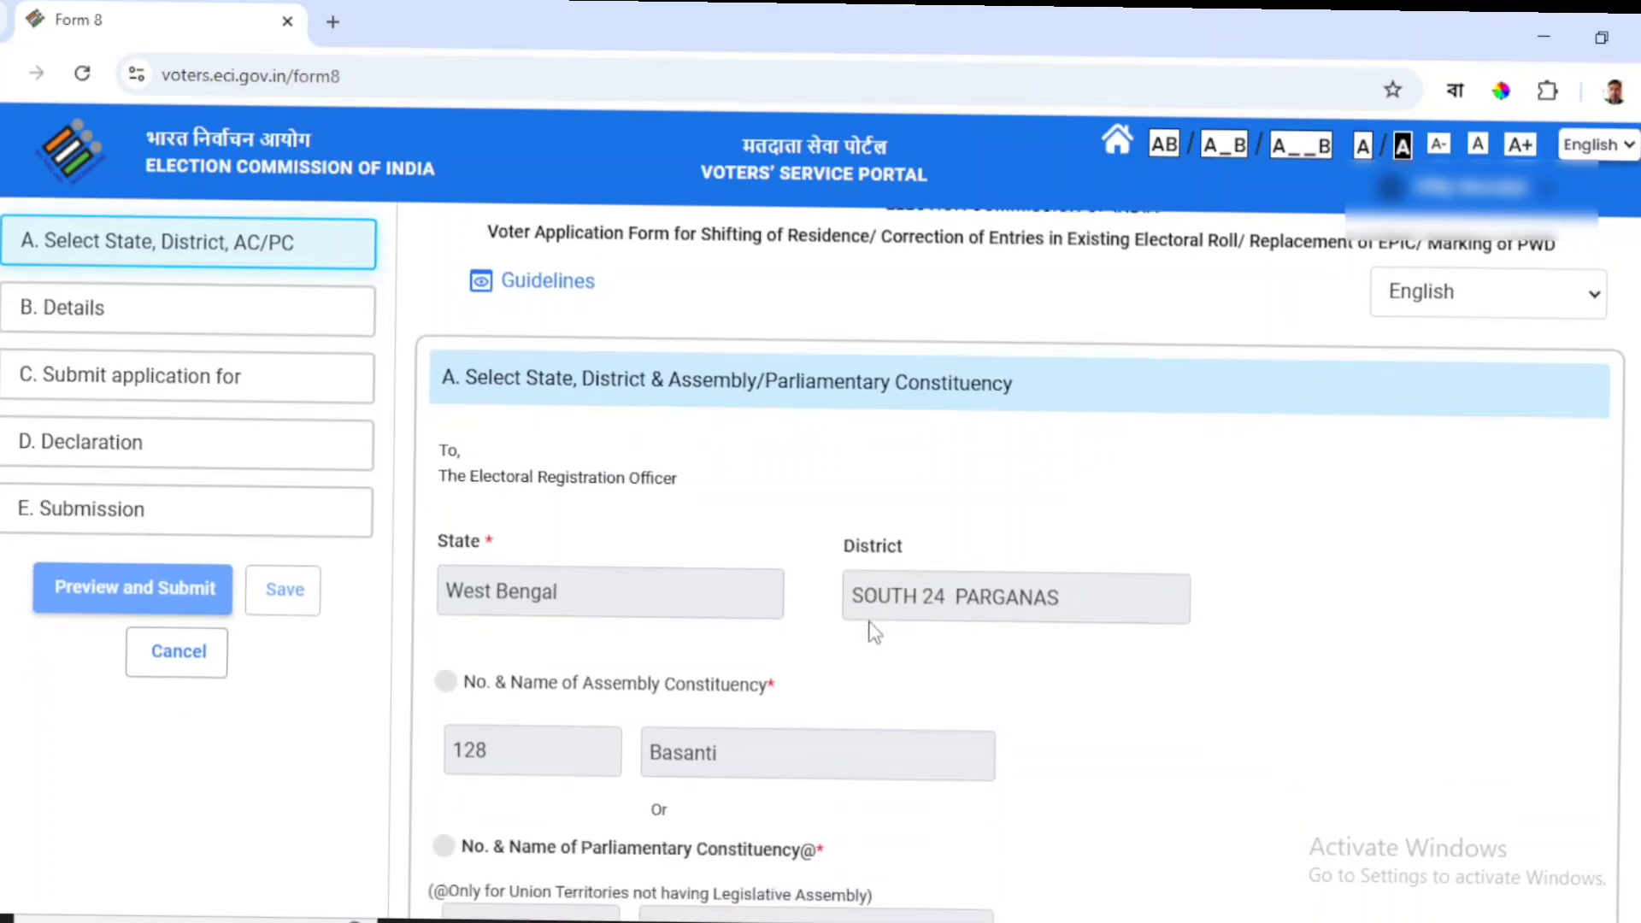
scroll(869, 632, "down", 1)
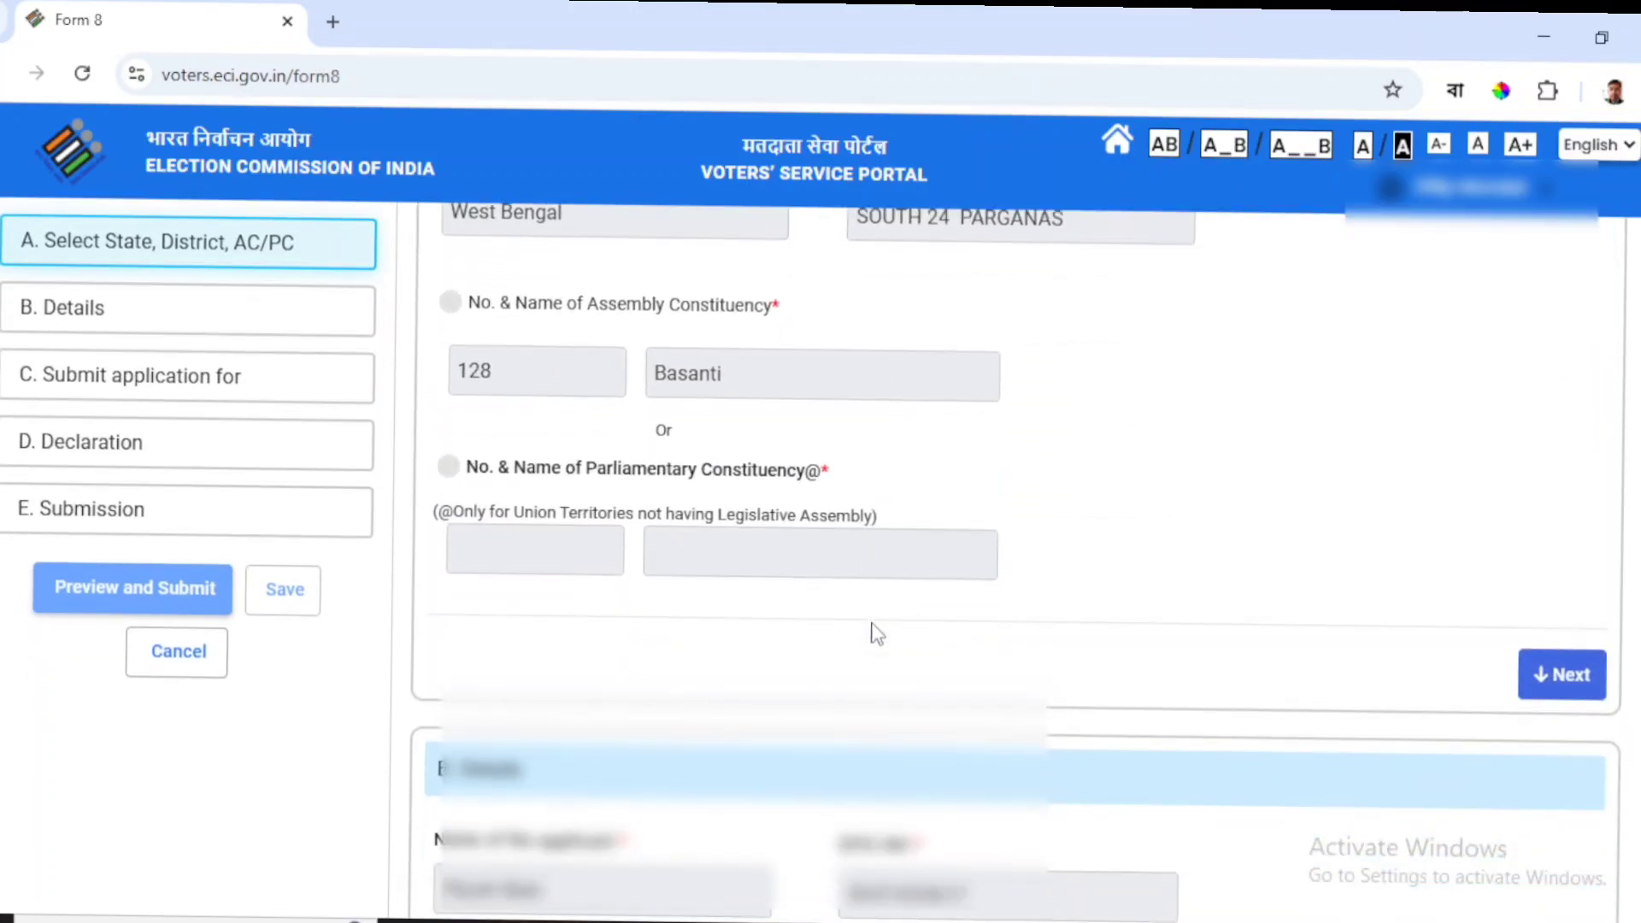
scroll(872, 625, "down", 1)
scroll(874, 625, "up", 4)
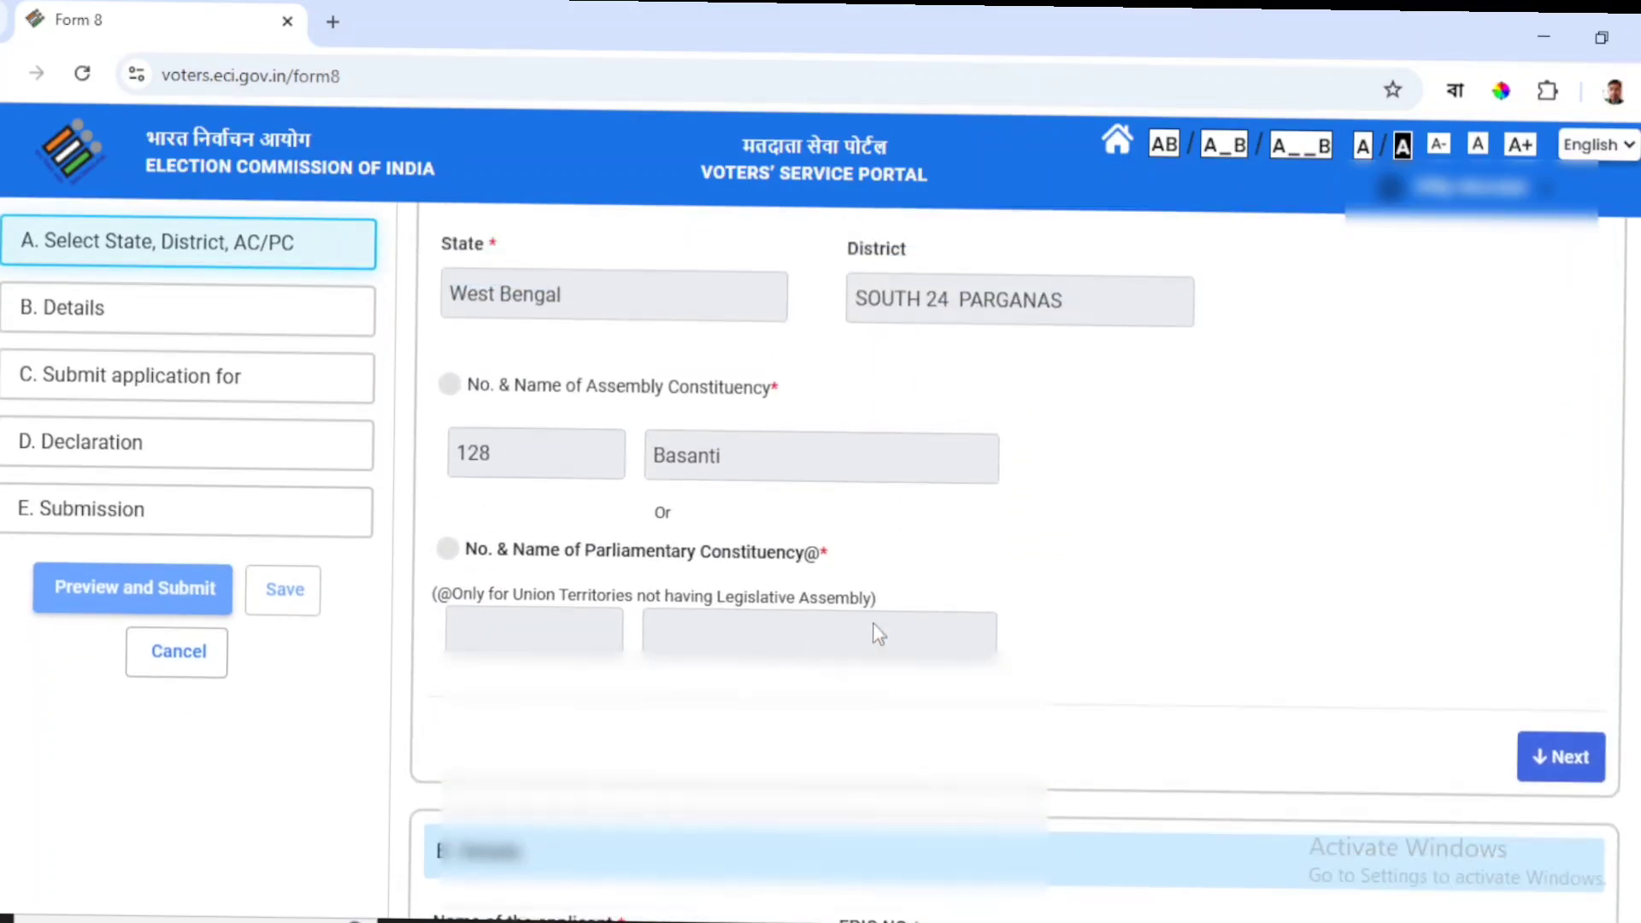
scroll(872, 624, "down", 3)
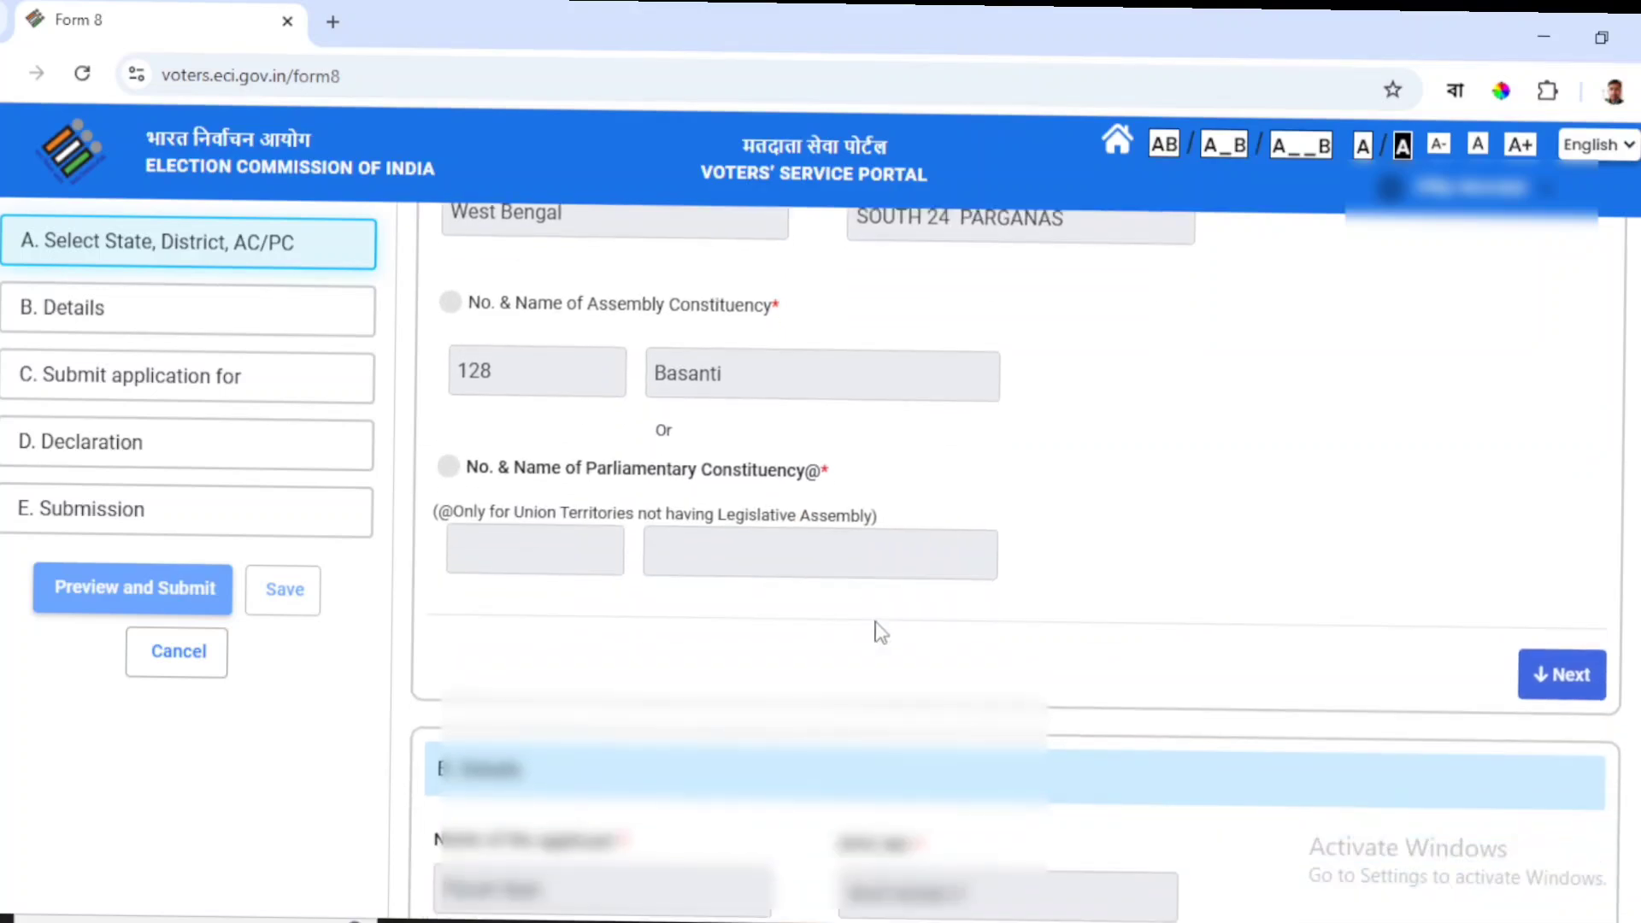
left_click(1557, 691)
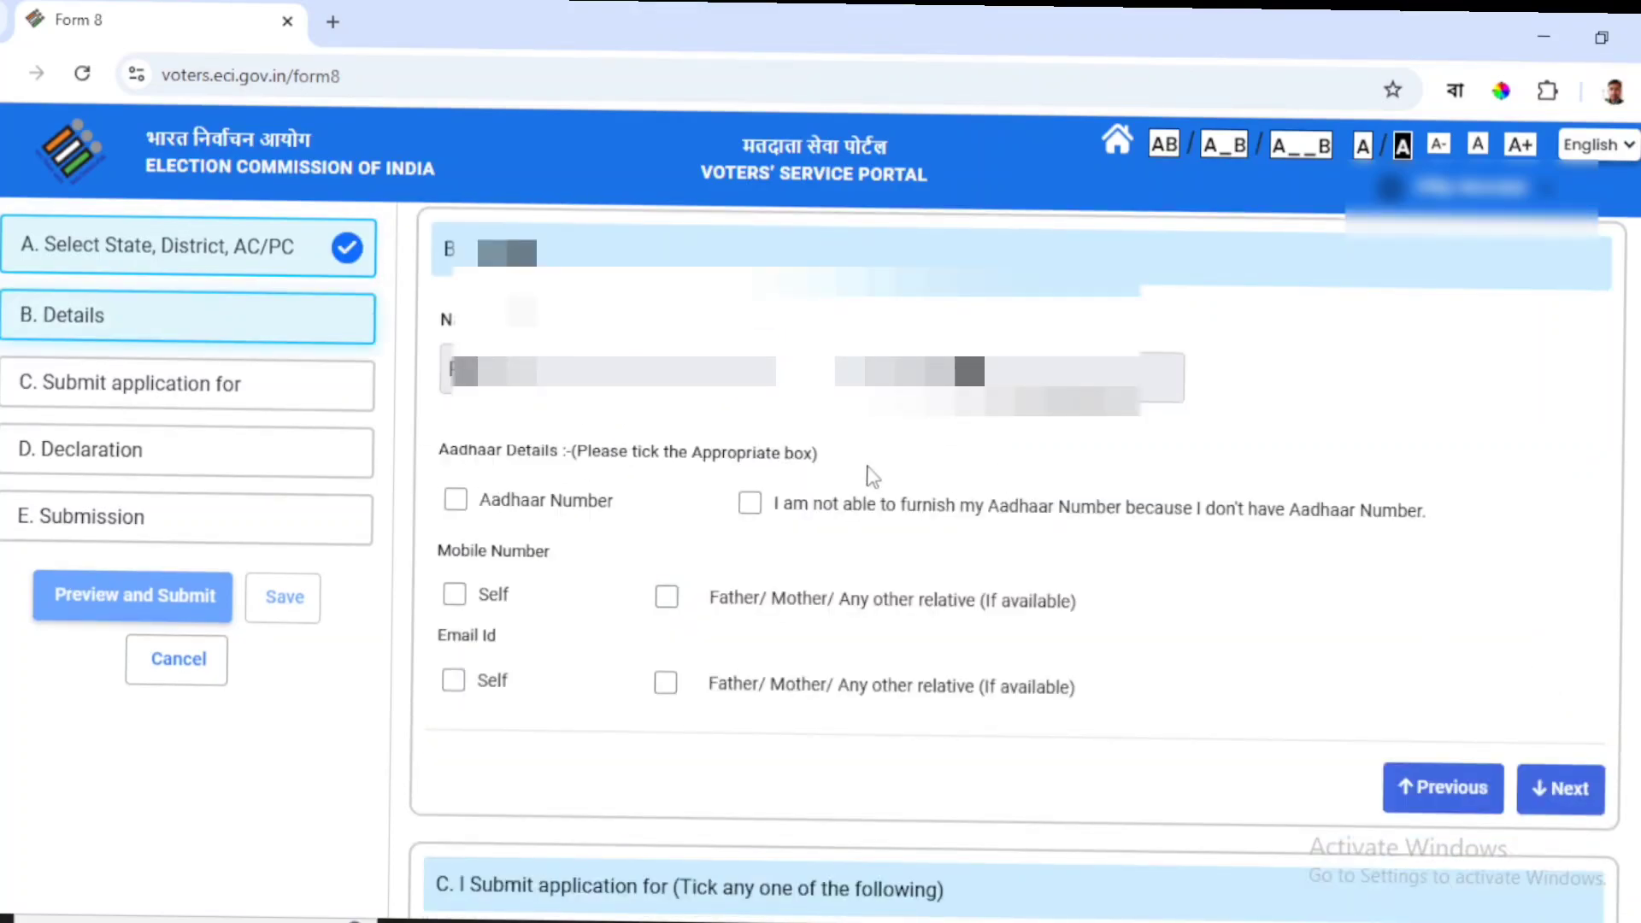
Provide the elector's Aadhaar number in the Details section.
left_click(457, 502)
left_click(491, 588)
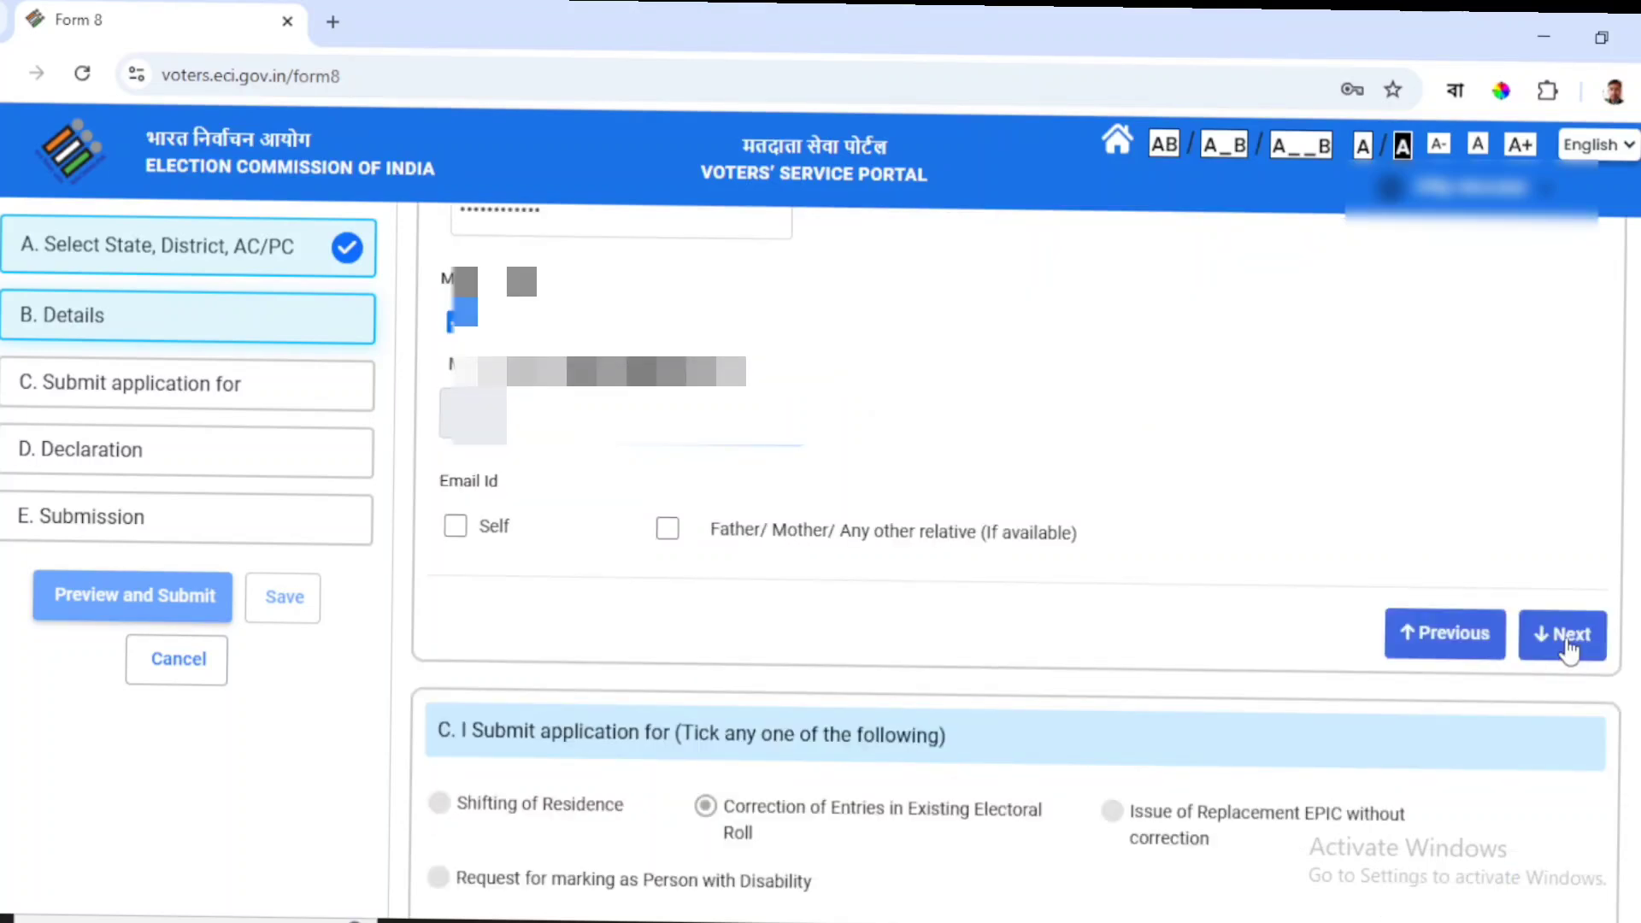
left_click(1569, 649)
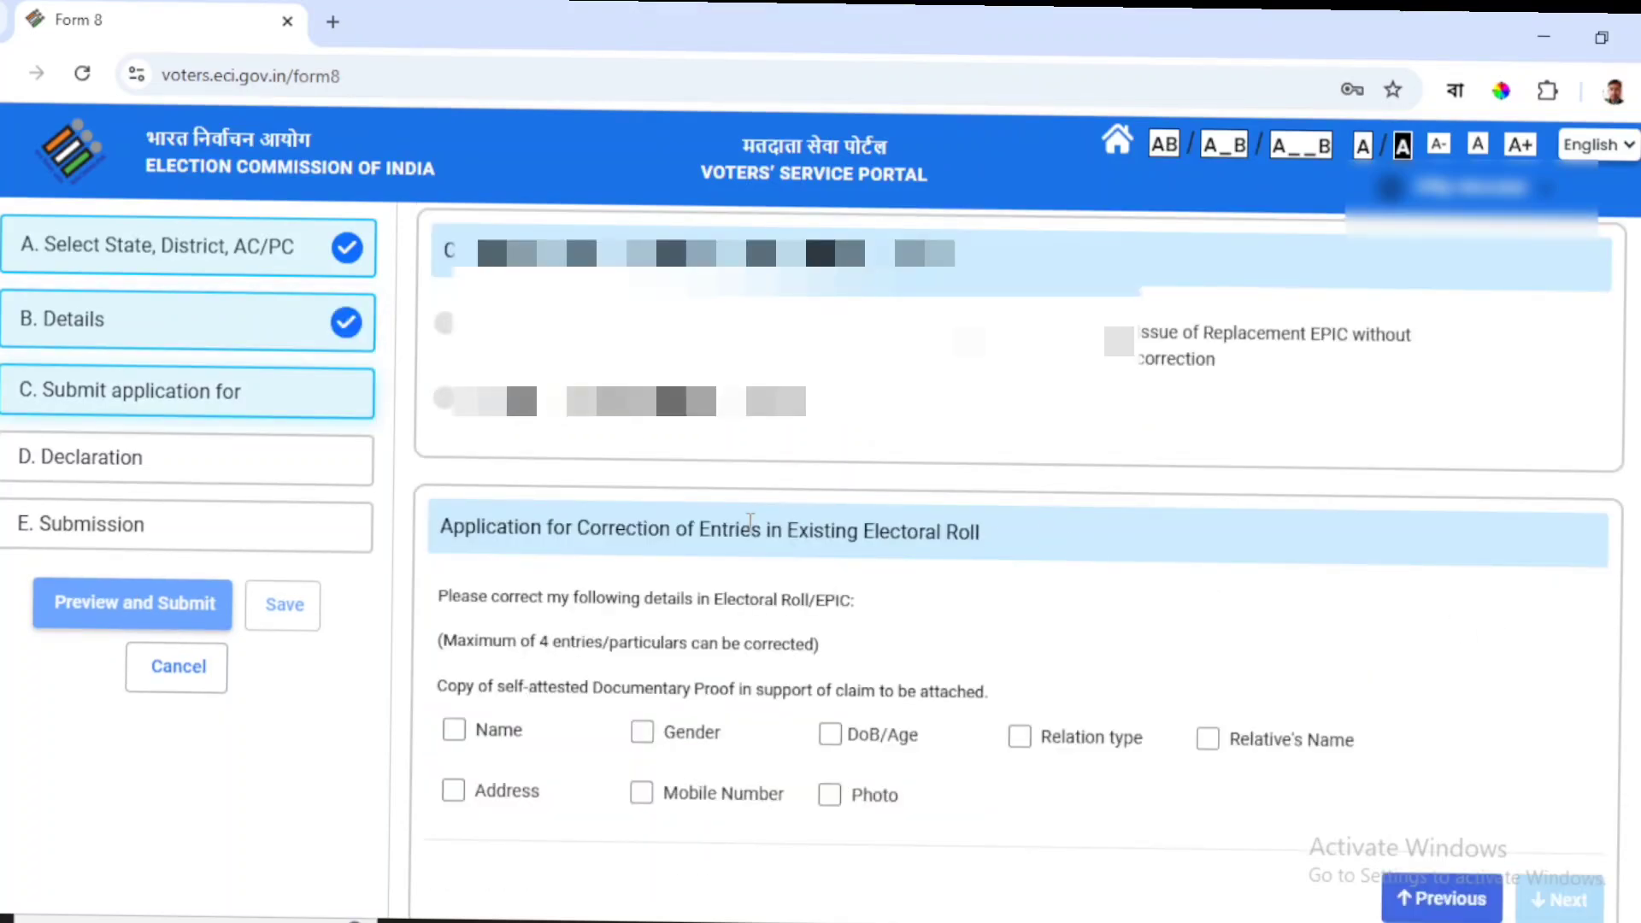
Tick Mobile Number and Photo as the entries to correct in the Form 8 checklist.
scroll(710, 571, "down", 1)
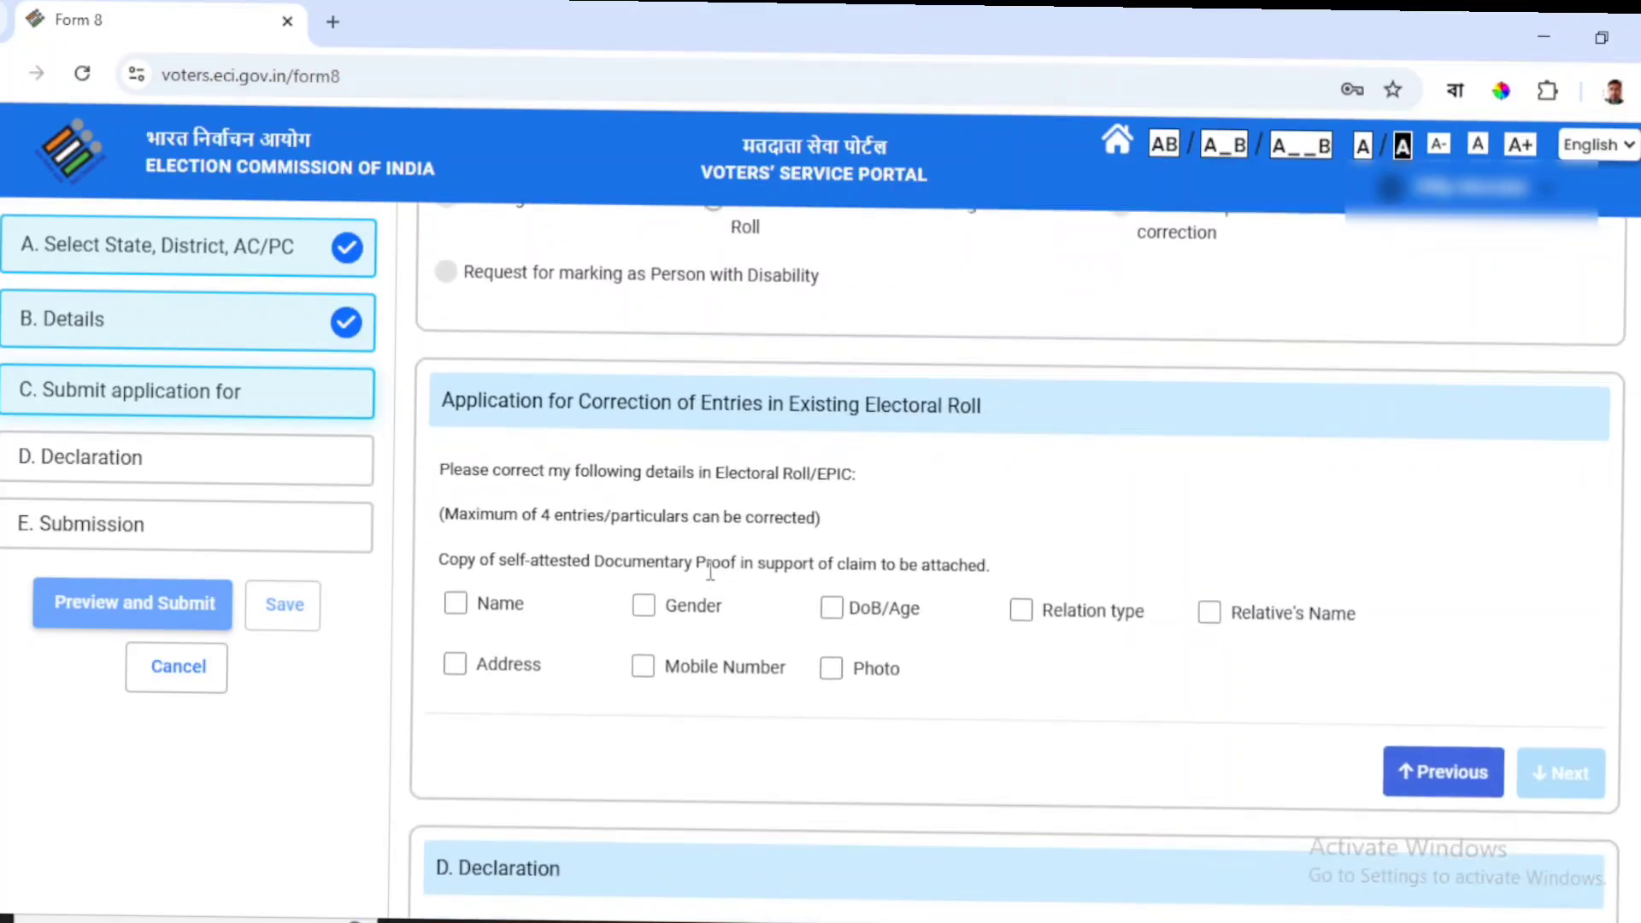
scroll(710, 571, "down", 1)
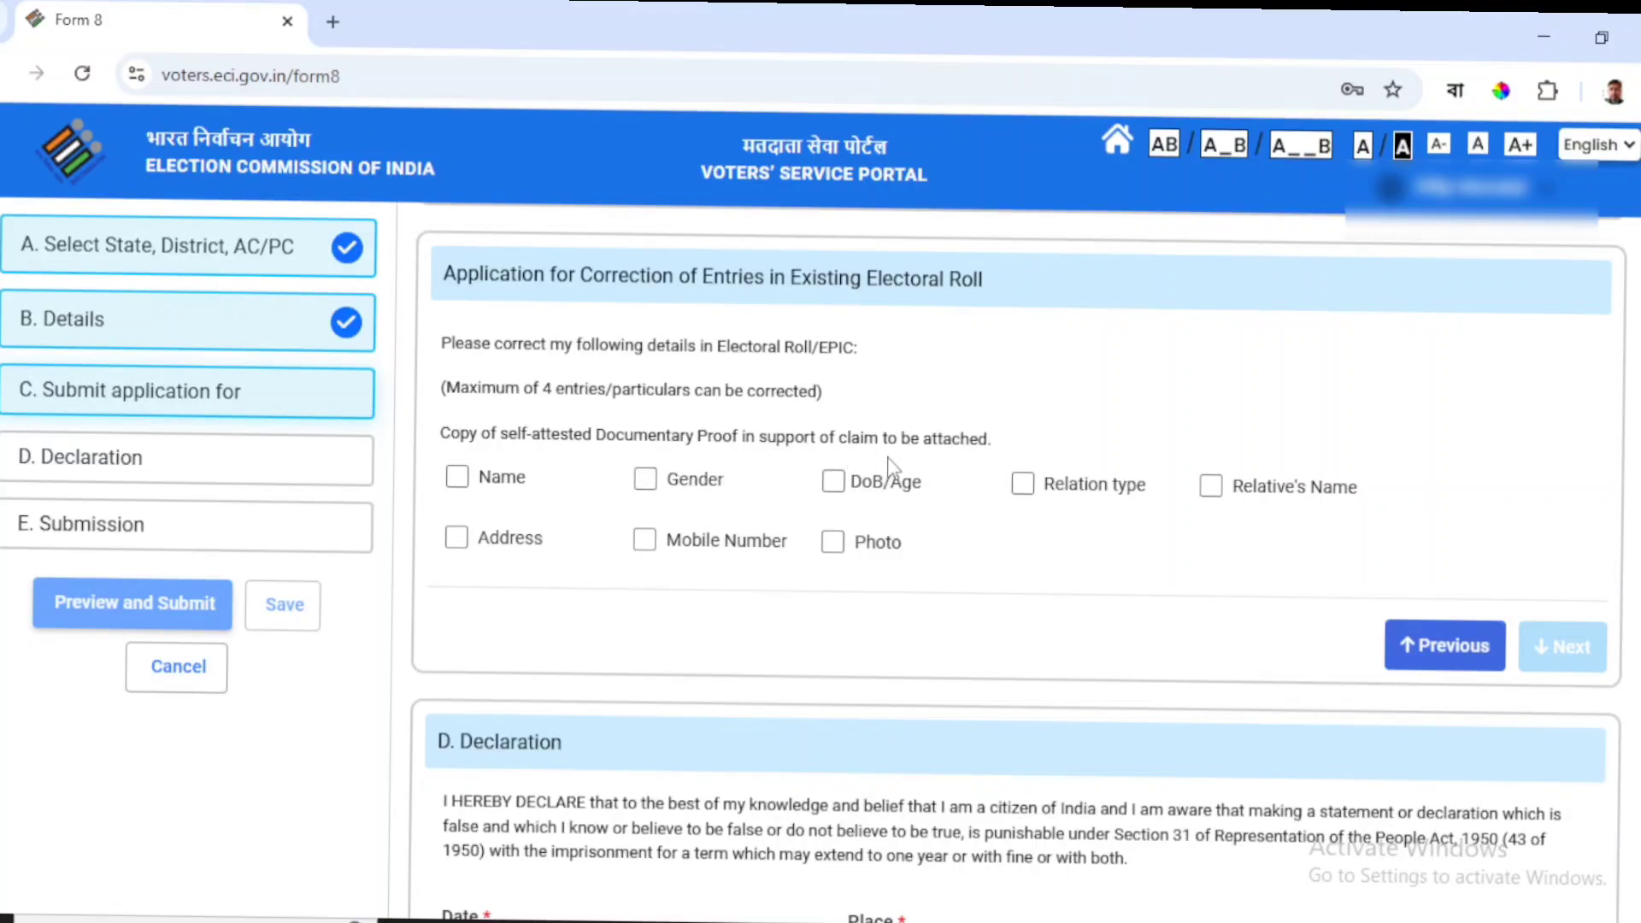
left_click(643, 545)
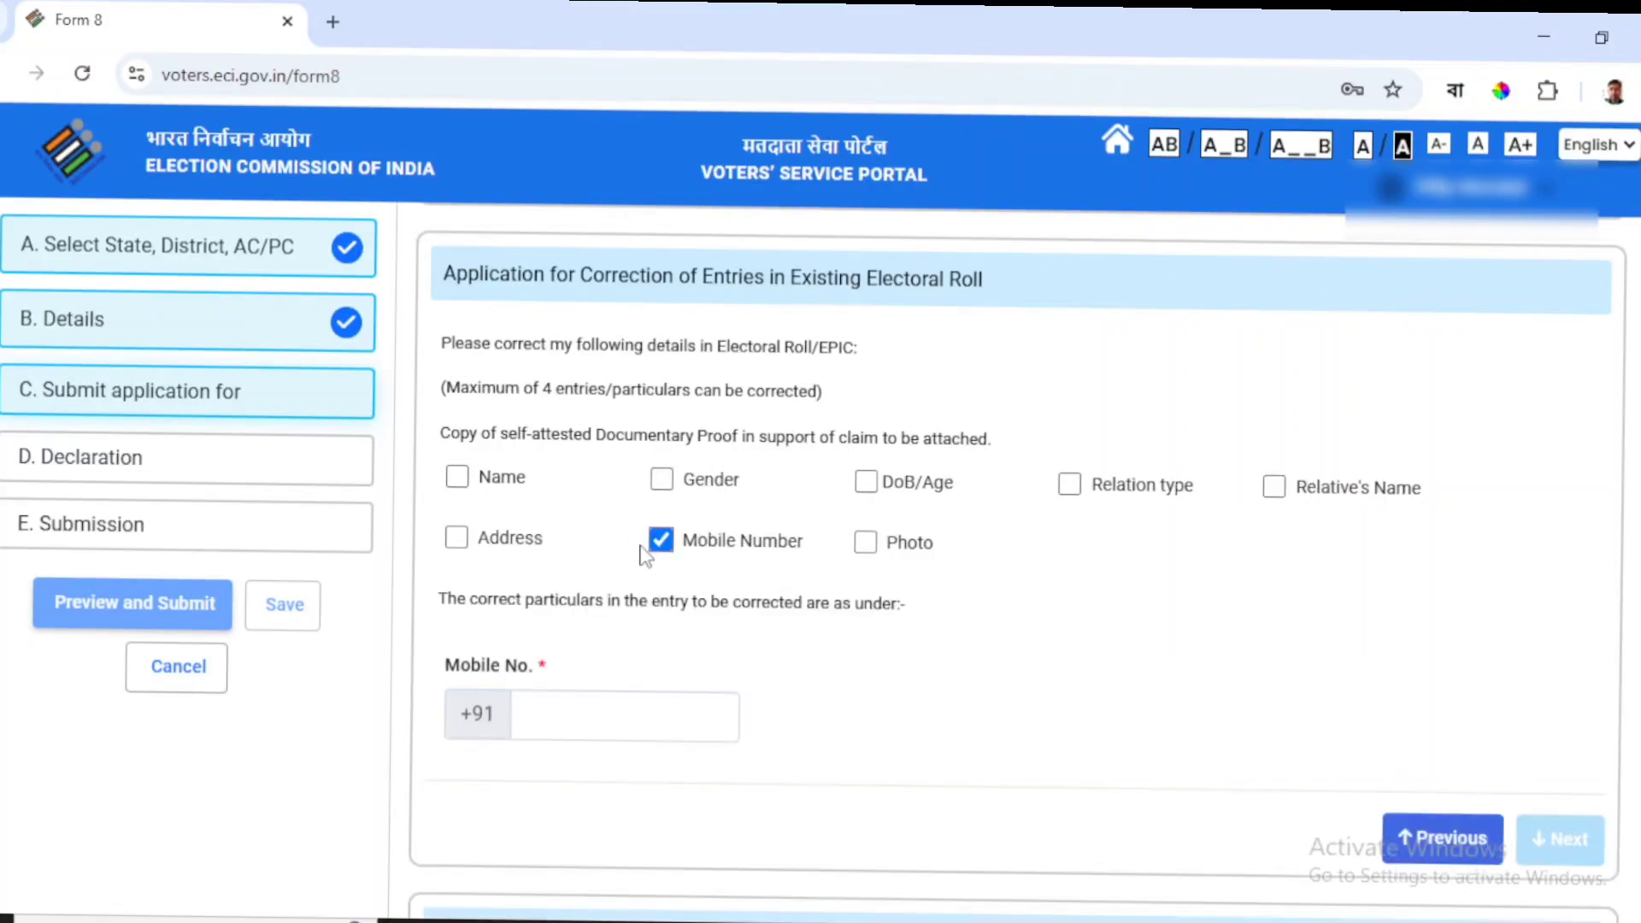
left_click(866, 548)
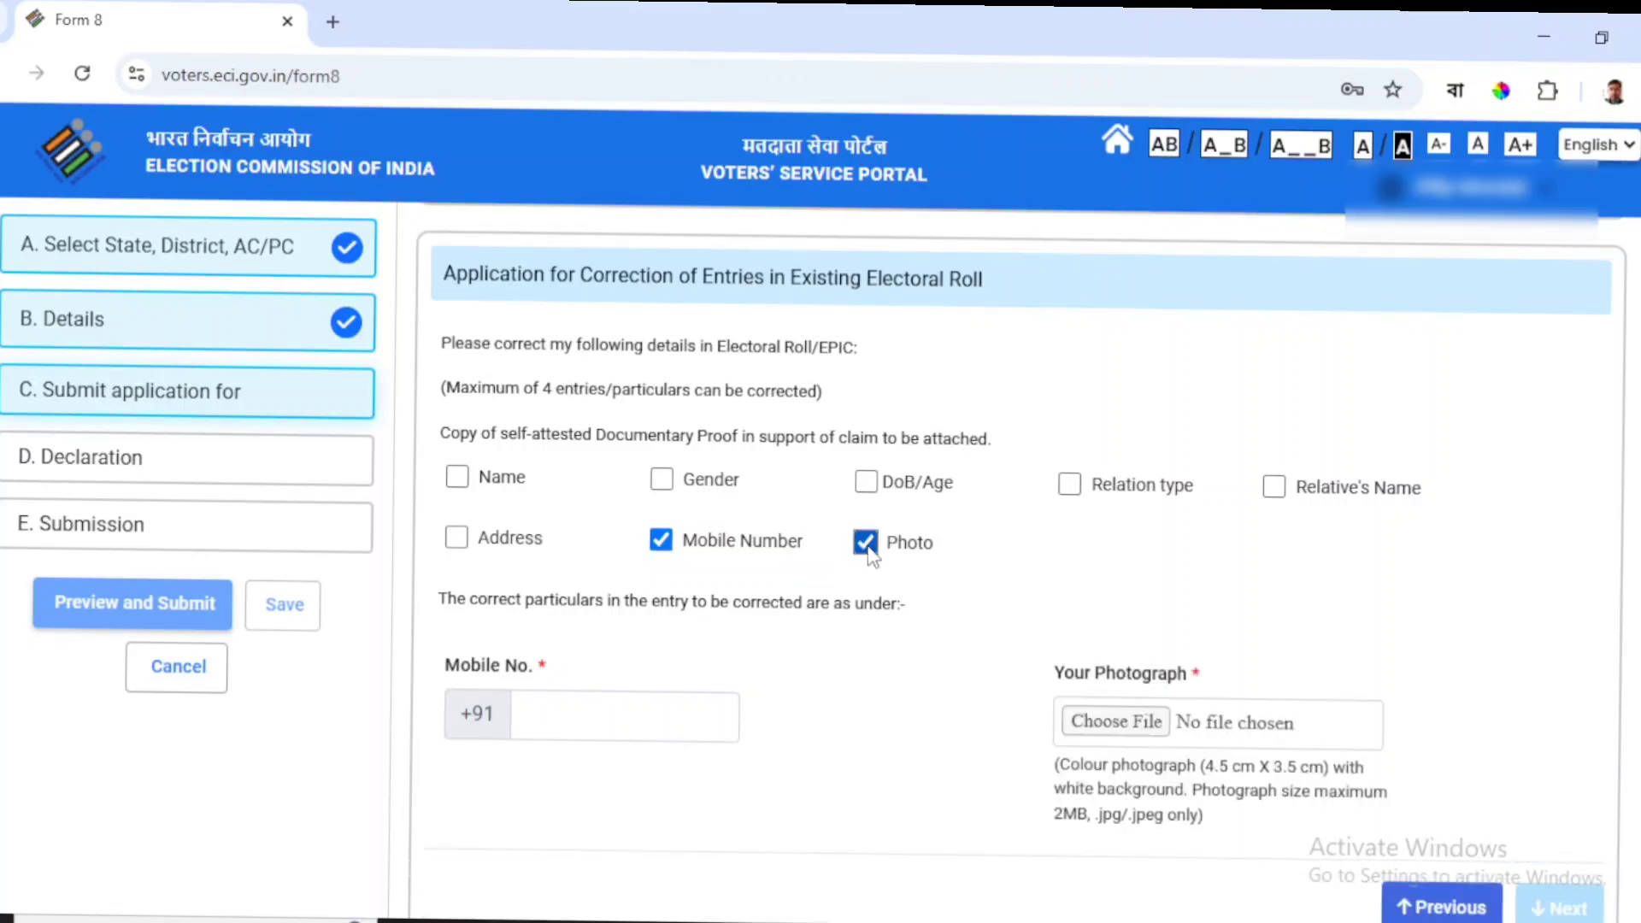
scroll(1000, 579, "down", 3)
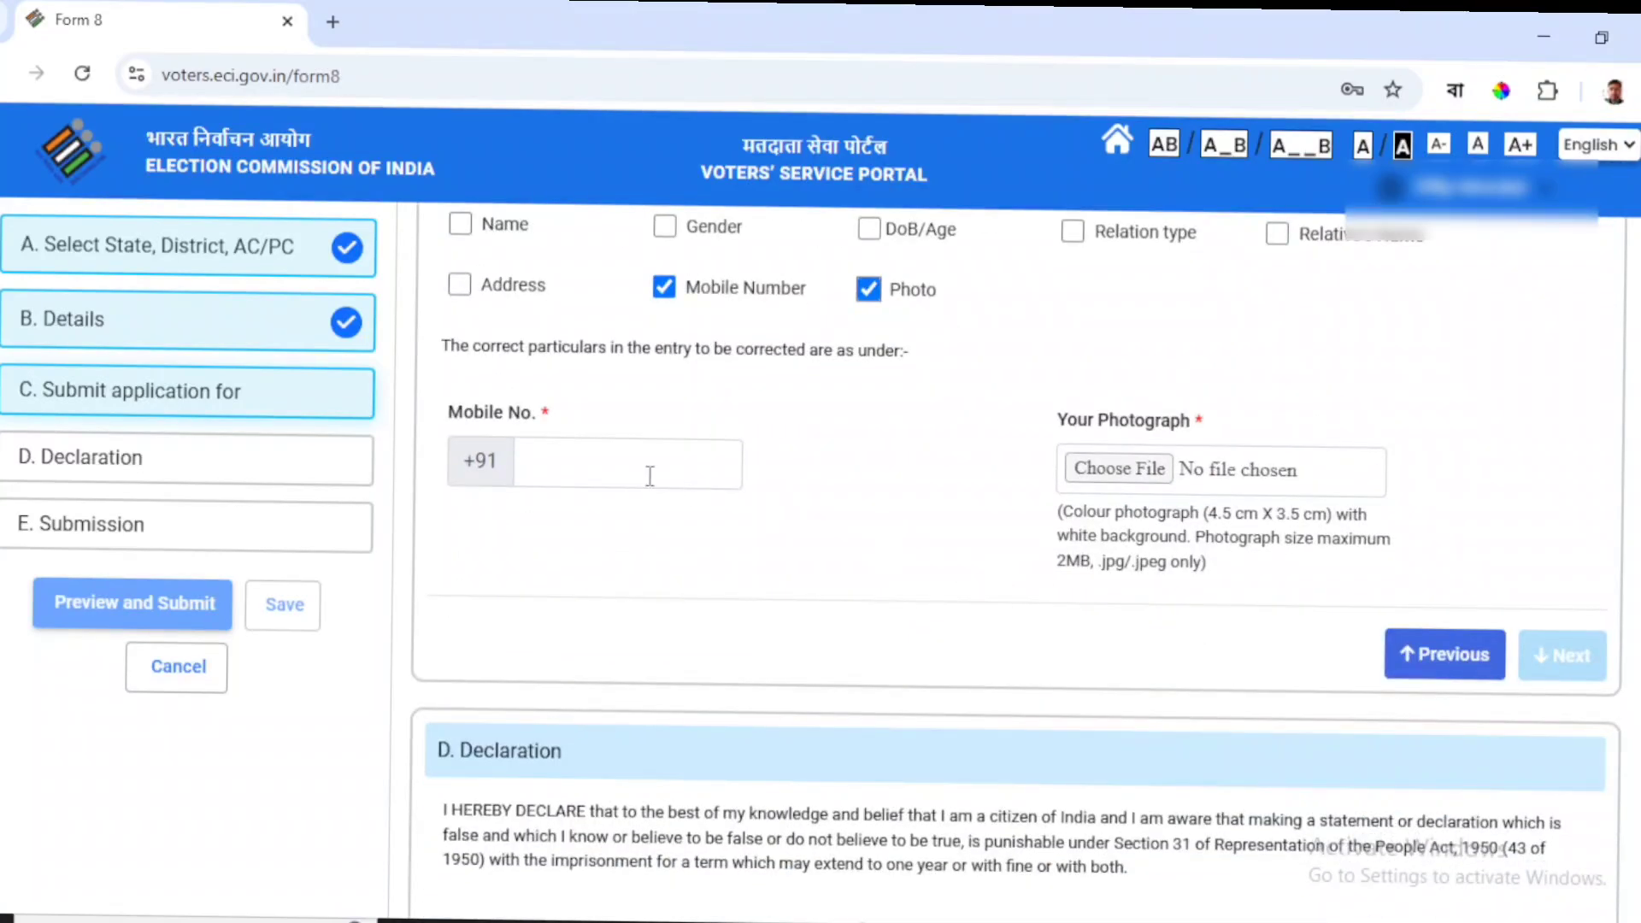
left_click(544, 458)
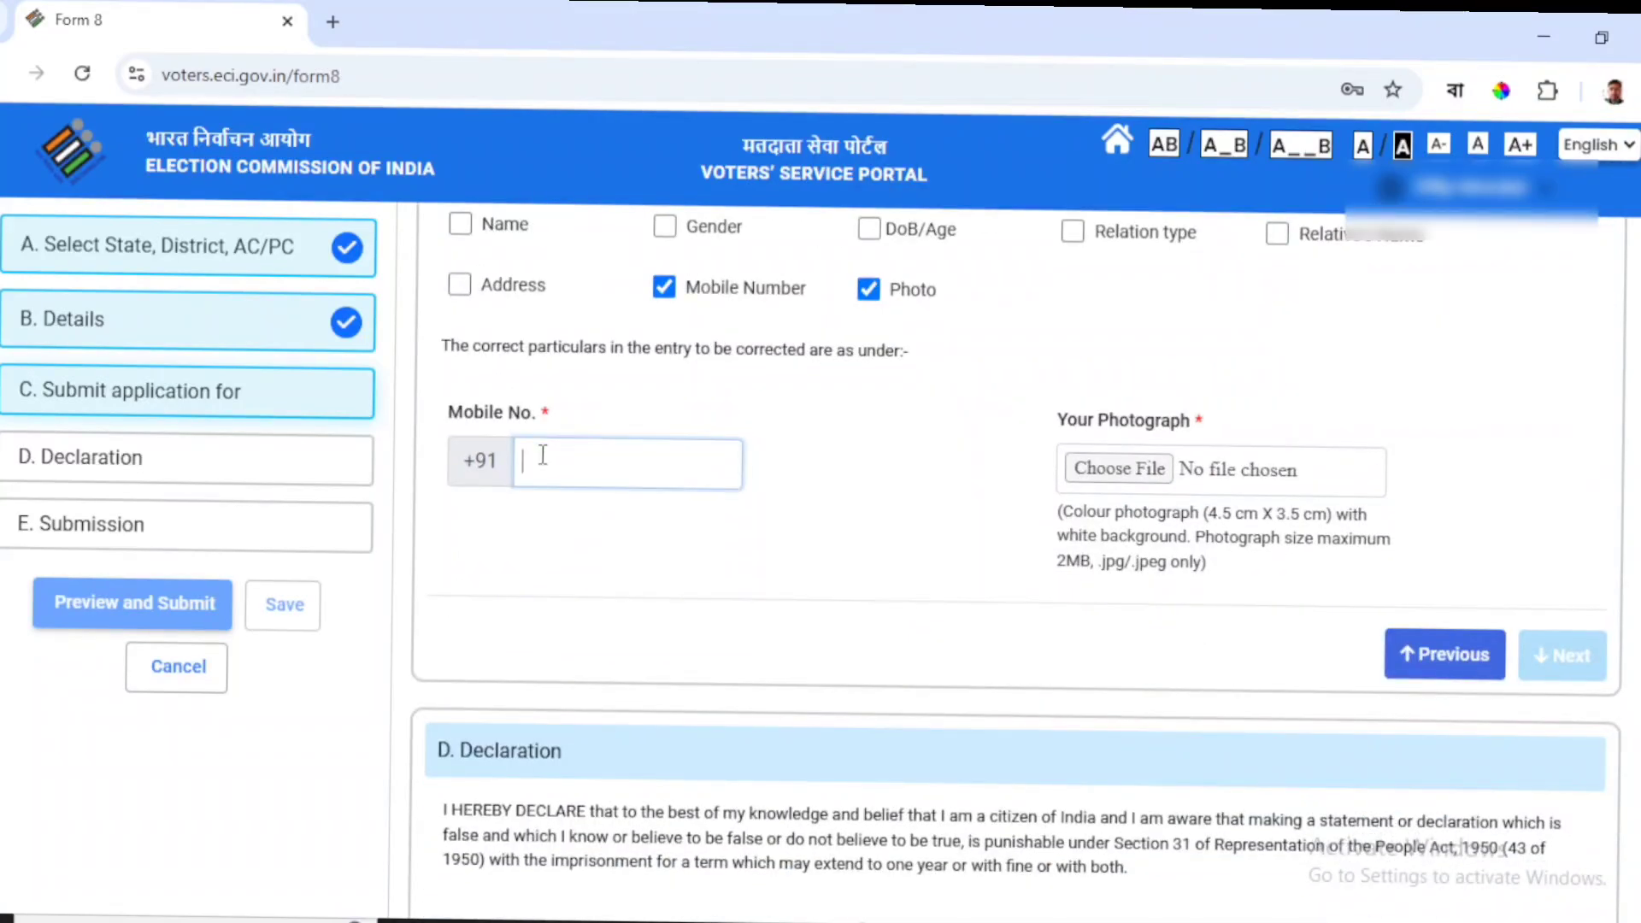
Upload the Office Lens JPG from Downloads as the new photo, cropped and passing face detection.
left_click(1157, 475)
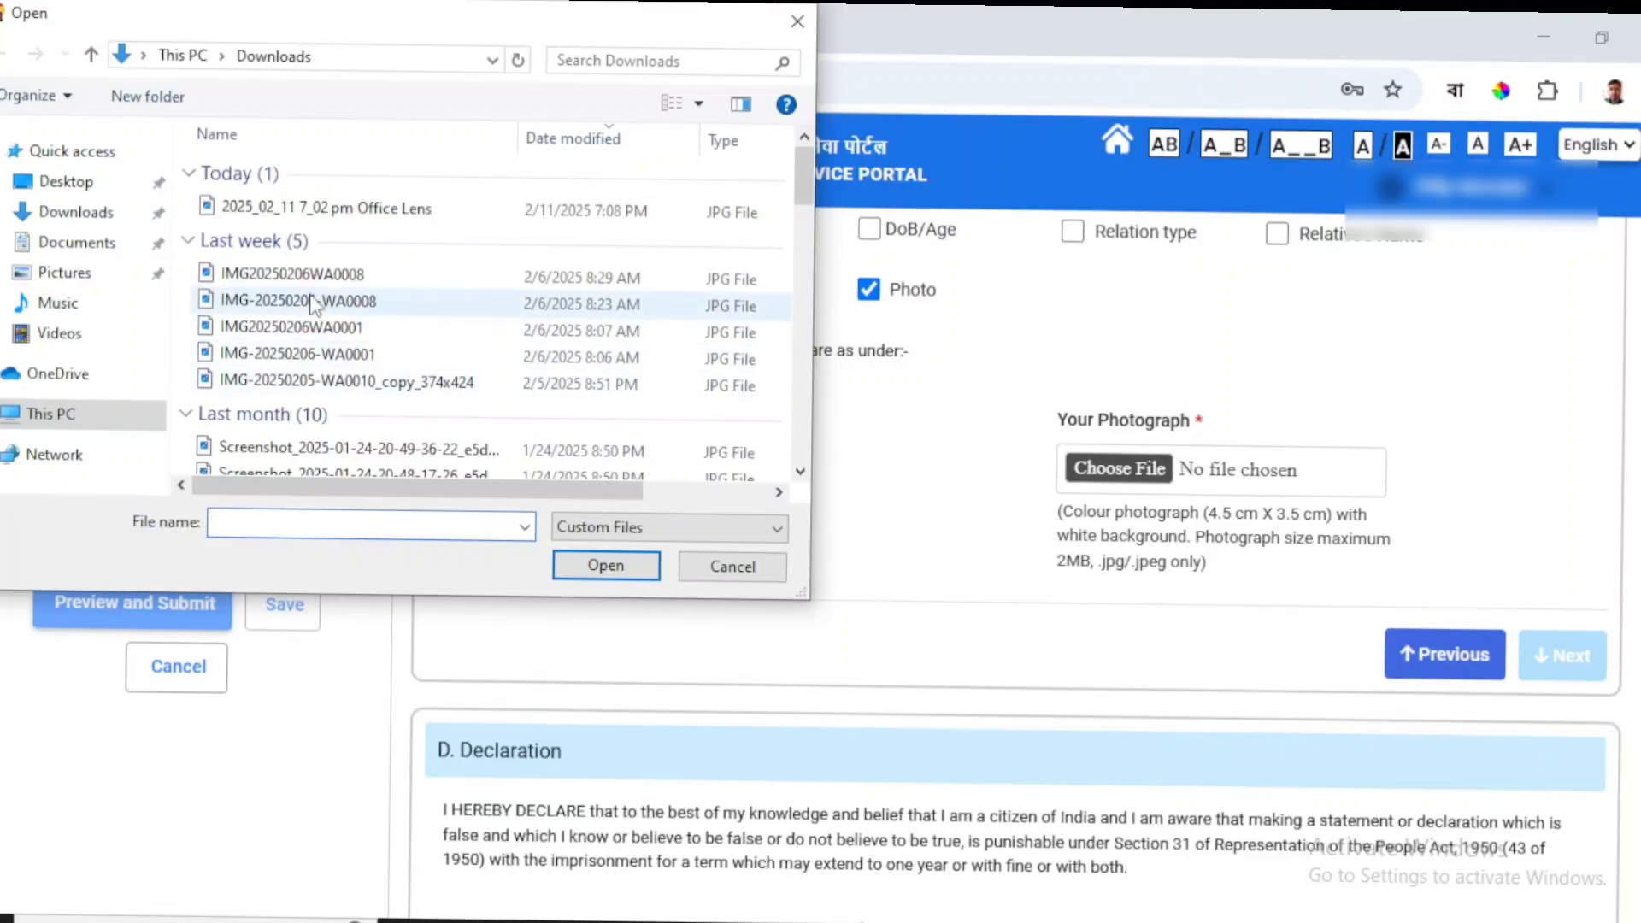
left_click(353, 209)
left_click(576, 560)
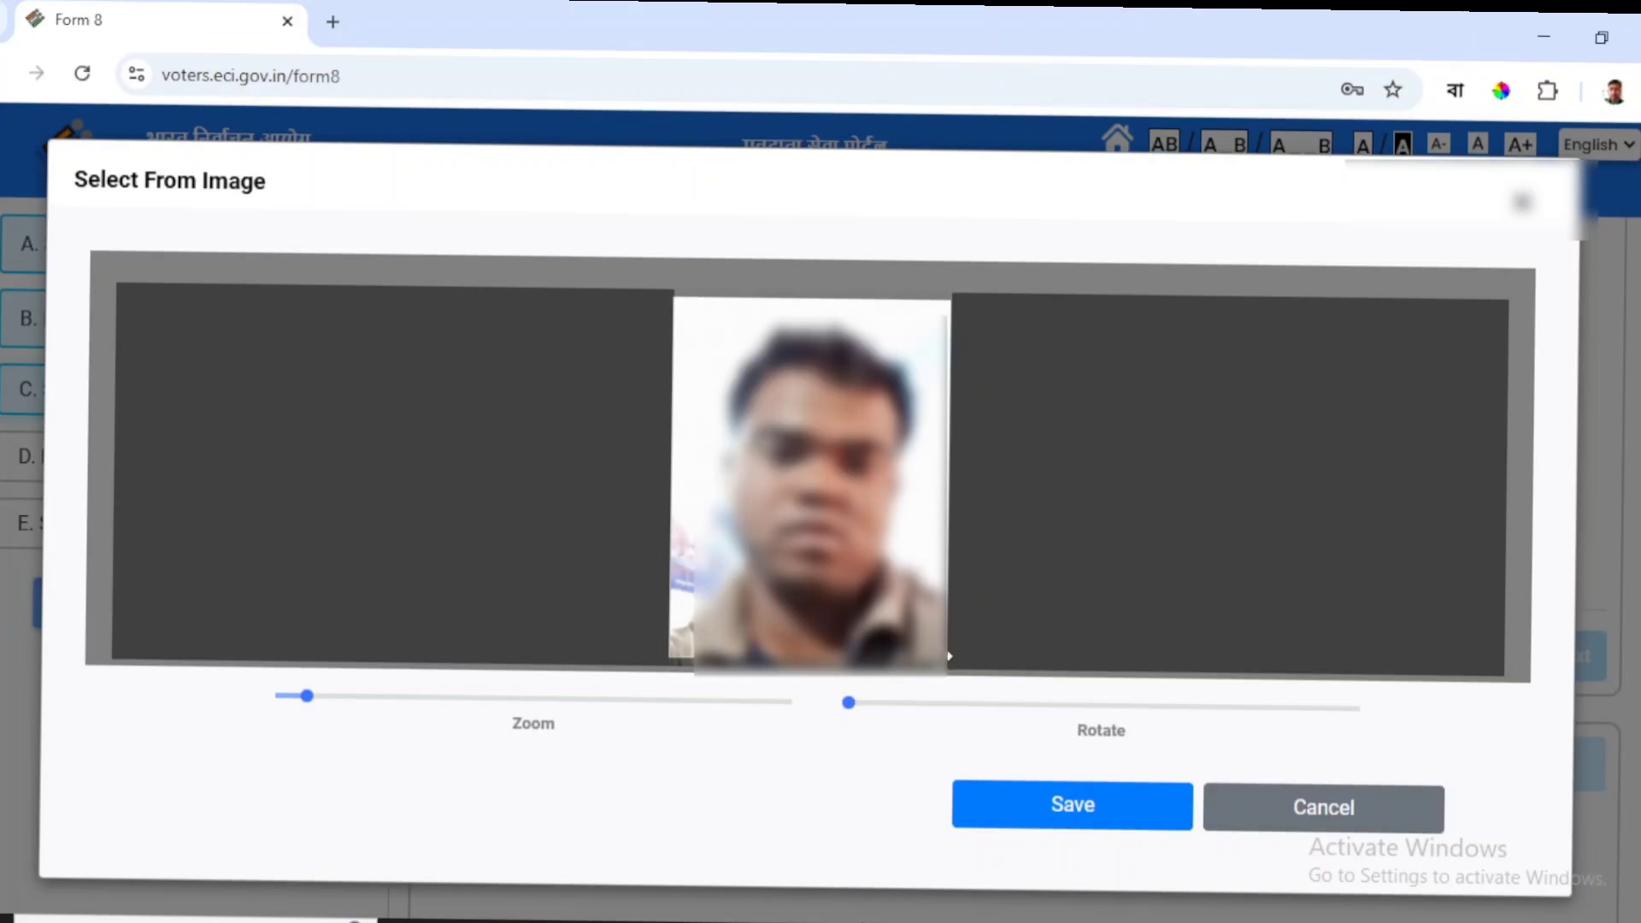
left_click(1044, 808)
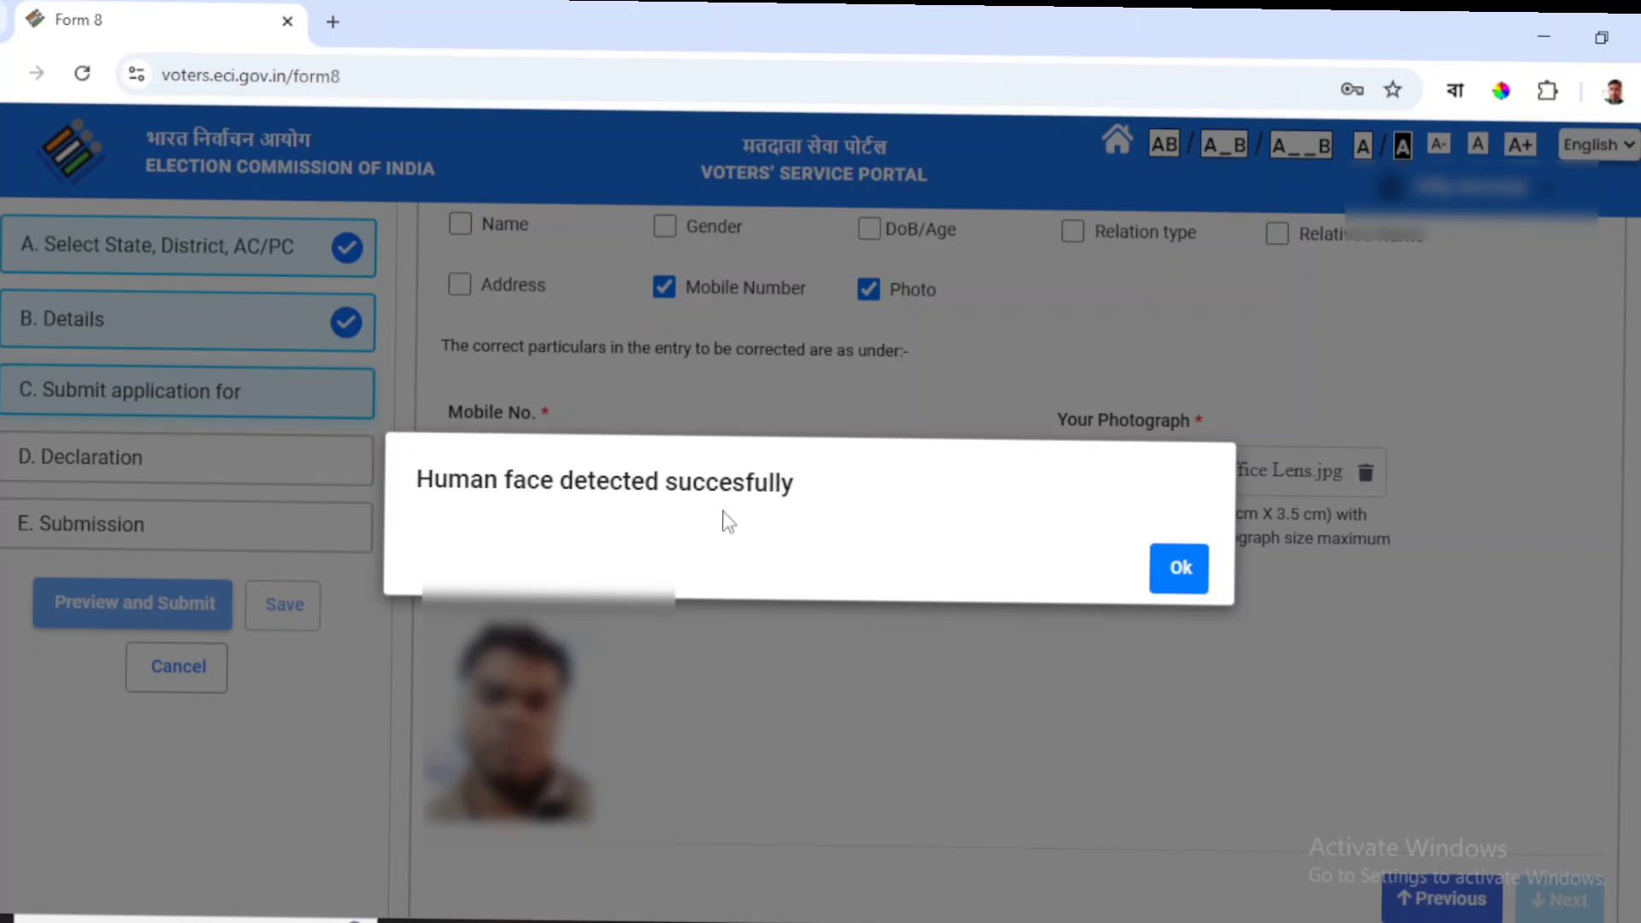
left_click(1181, 569)
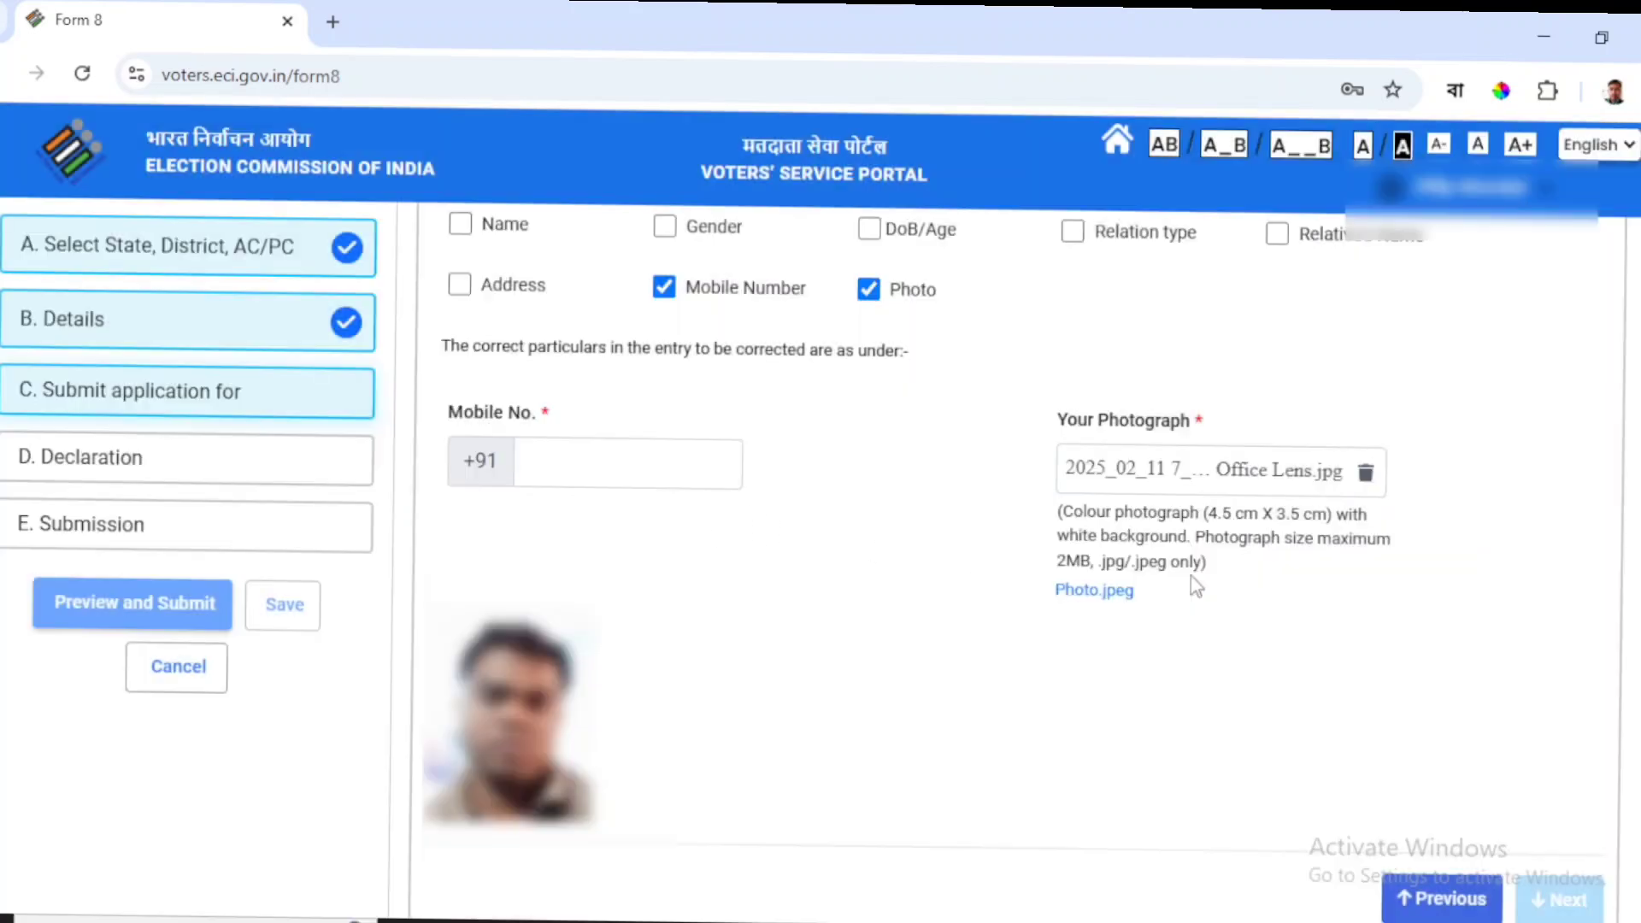
scroll(1239, 603, "down", 2)
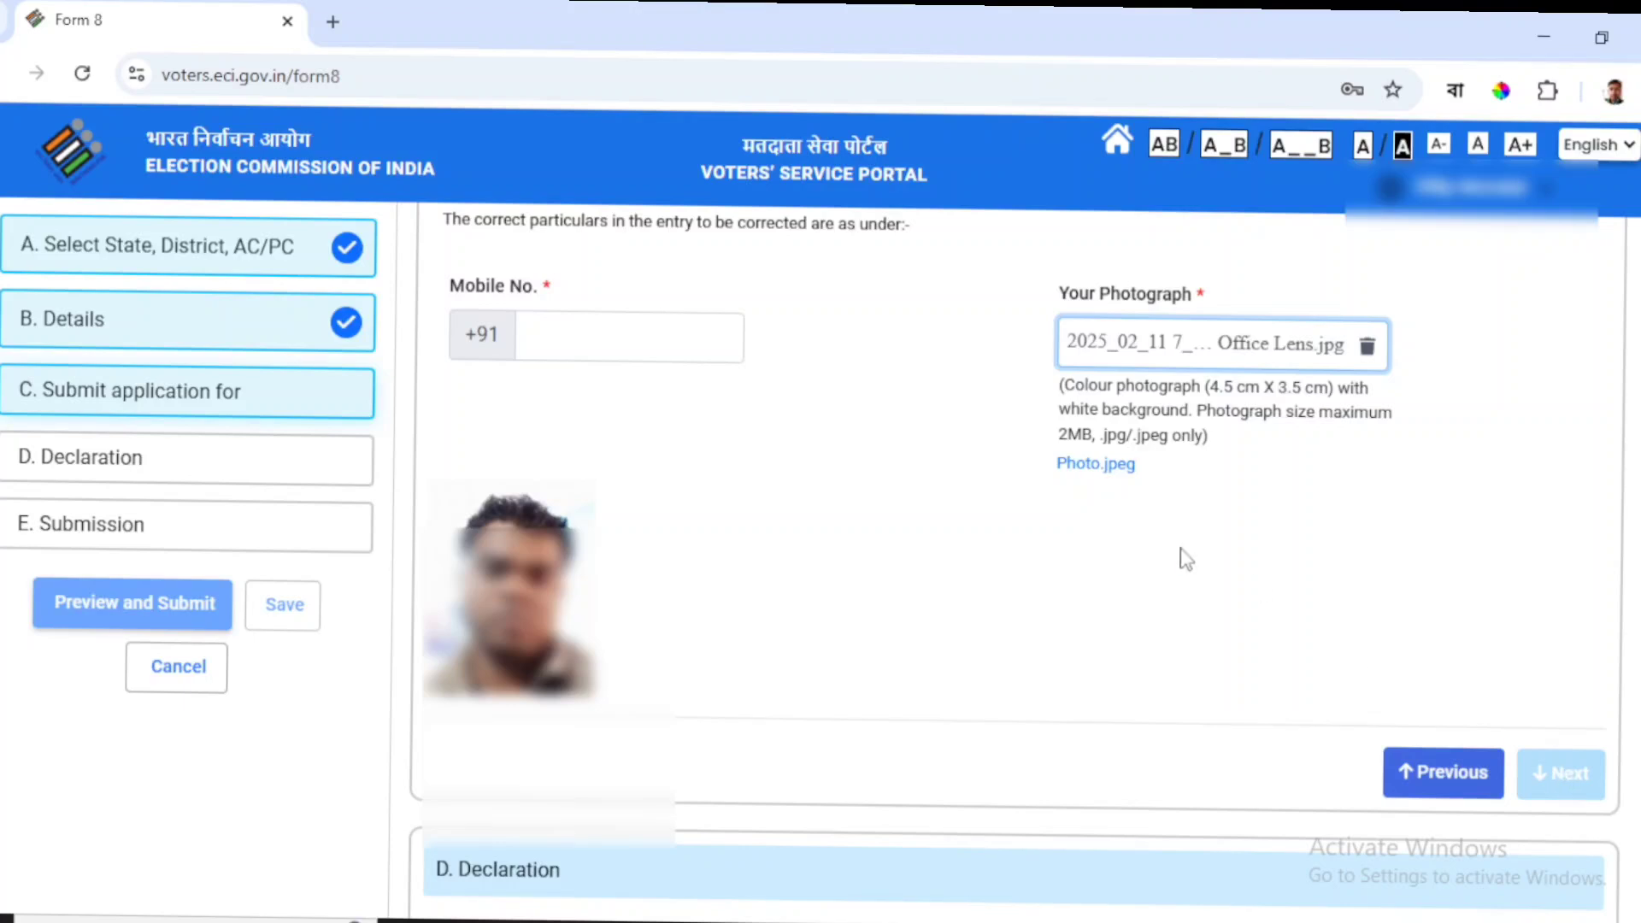
left_click(592, 344)
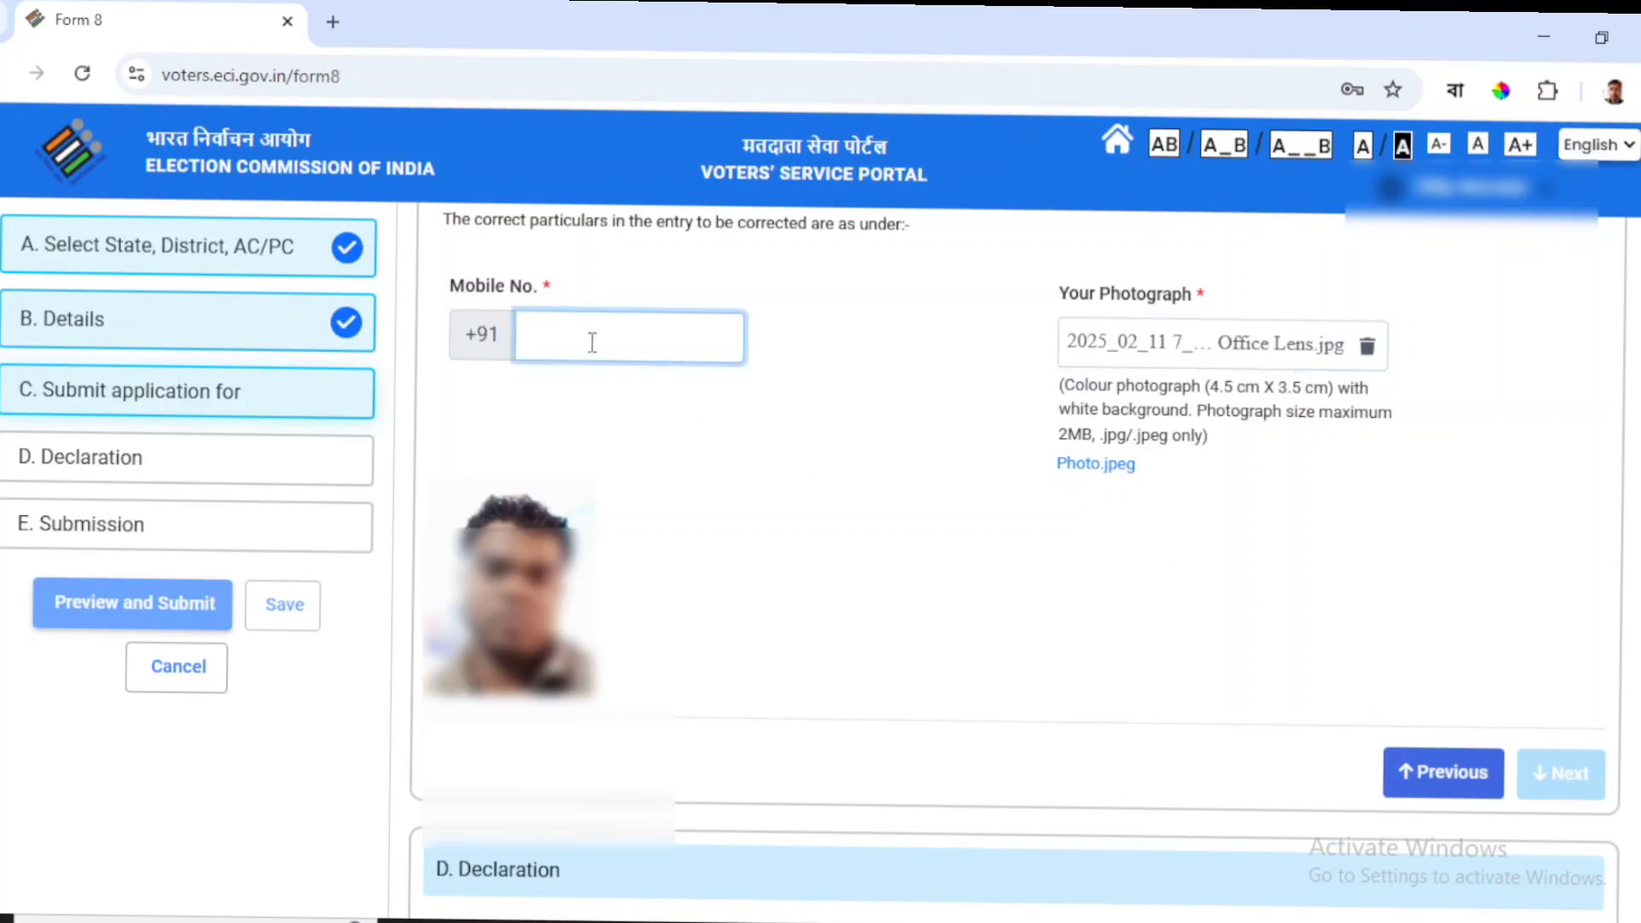
Fill the declaration with place 'kolkata'.
key("Return")
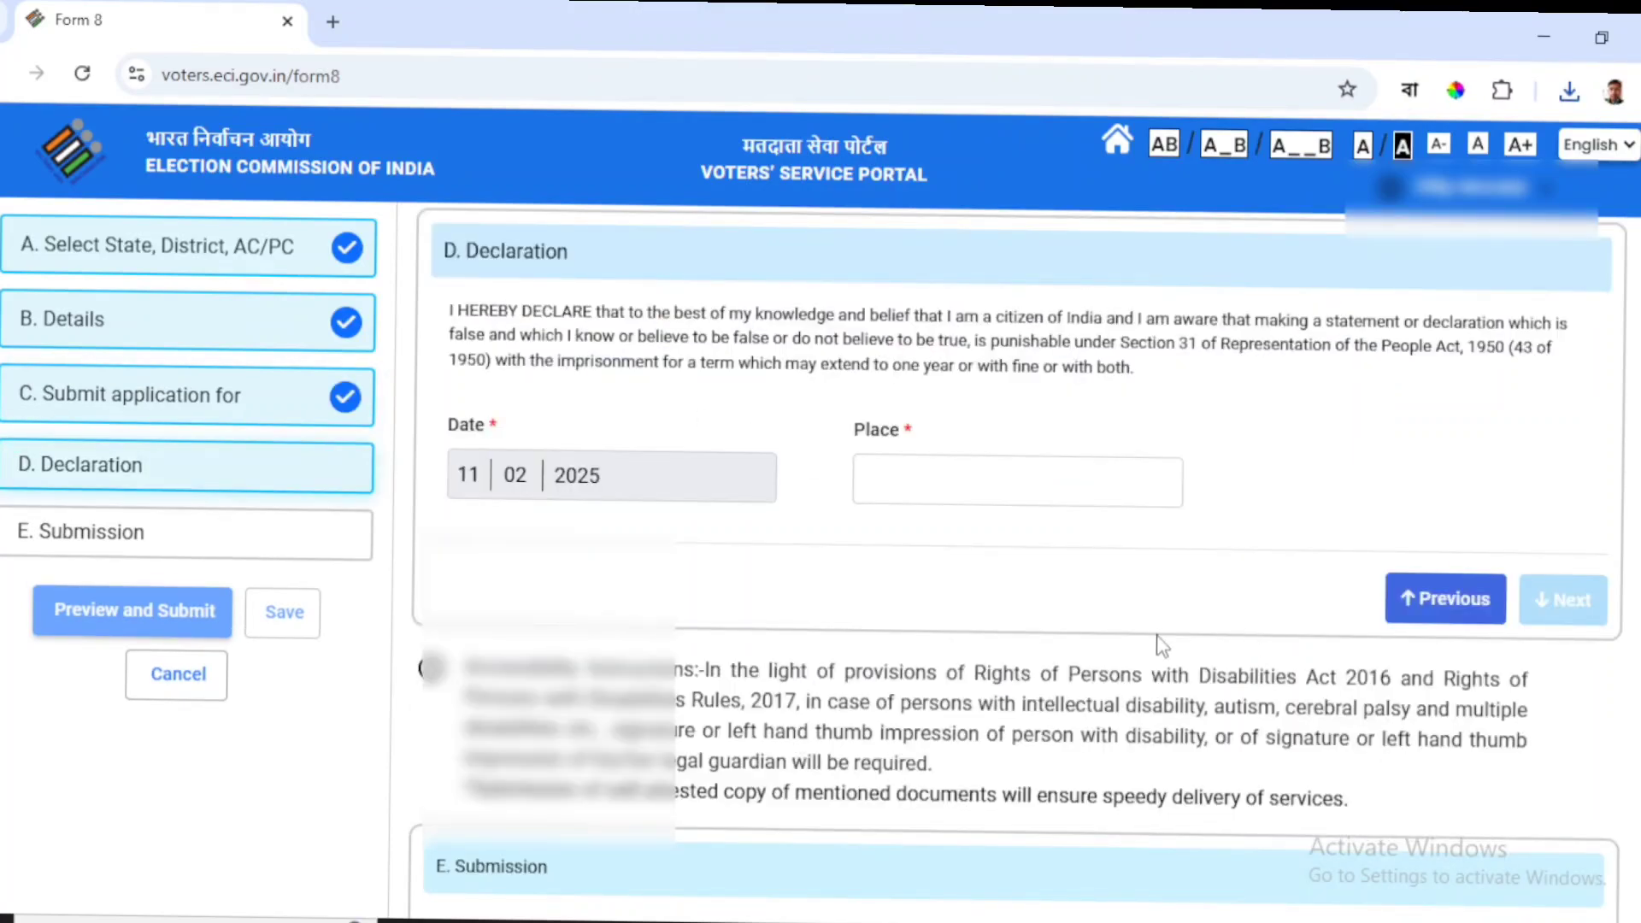
left_click(902, 477)
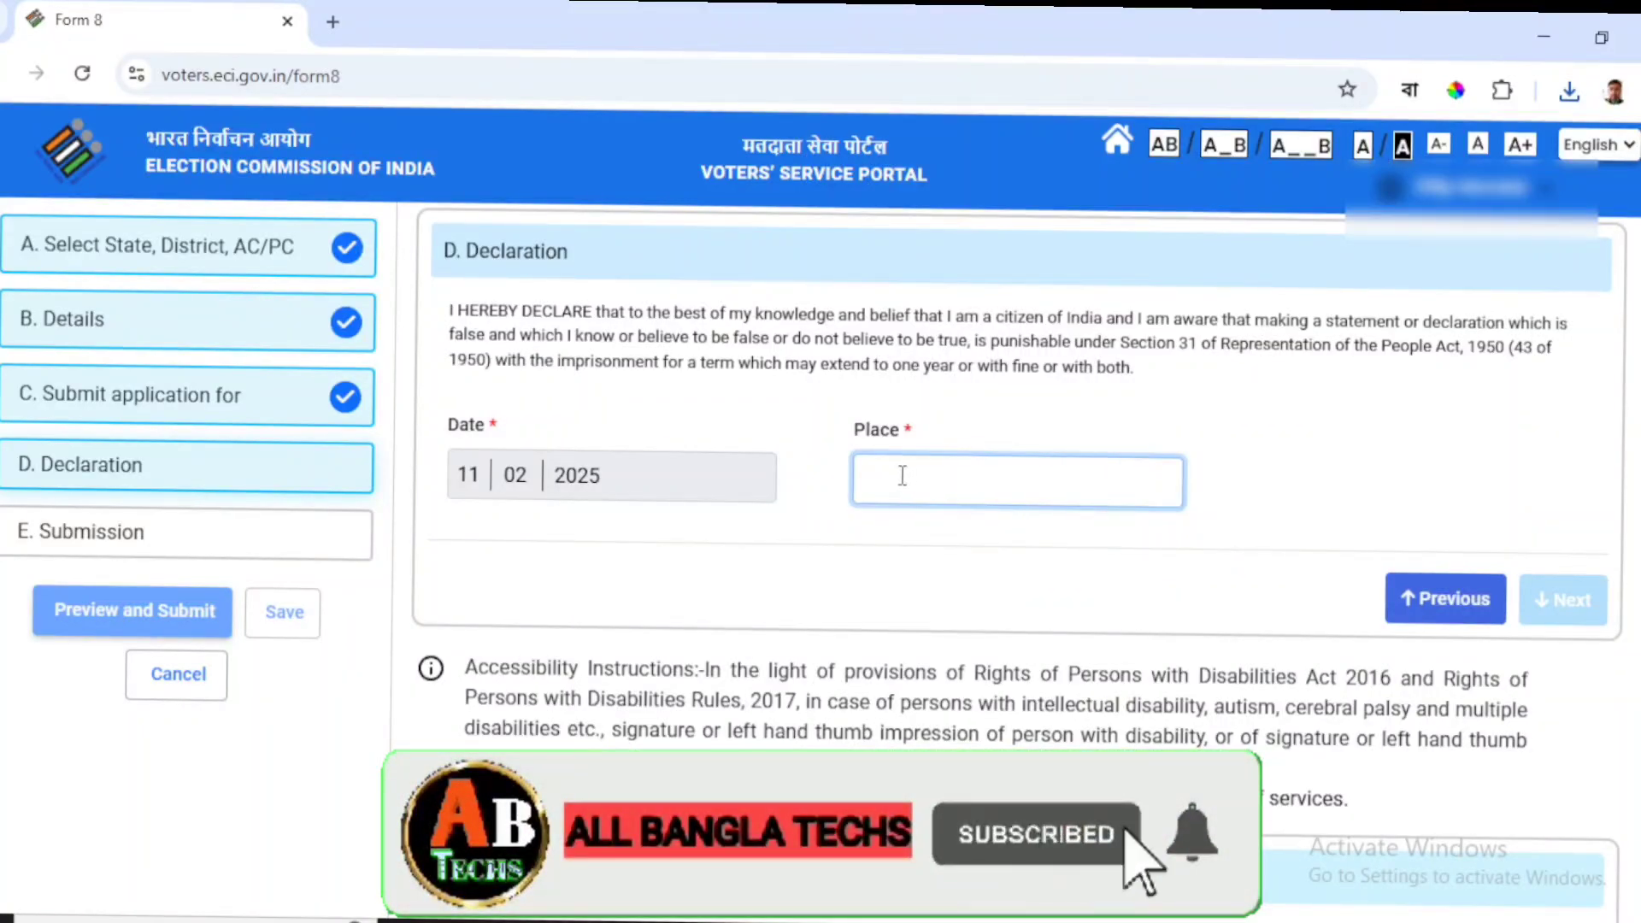
type("kolk")
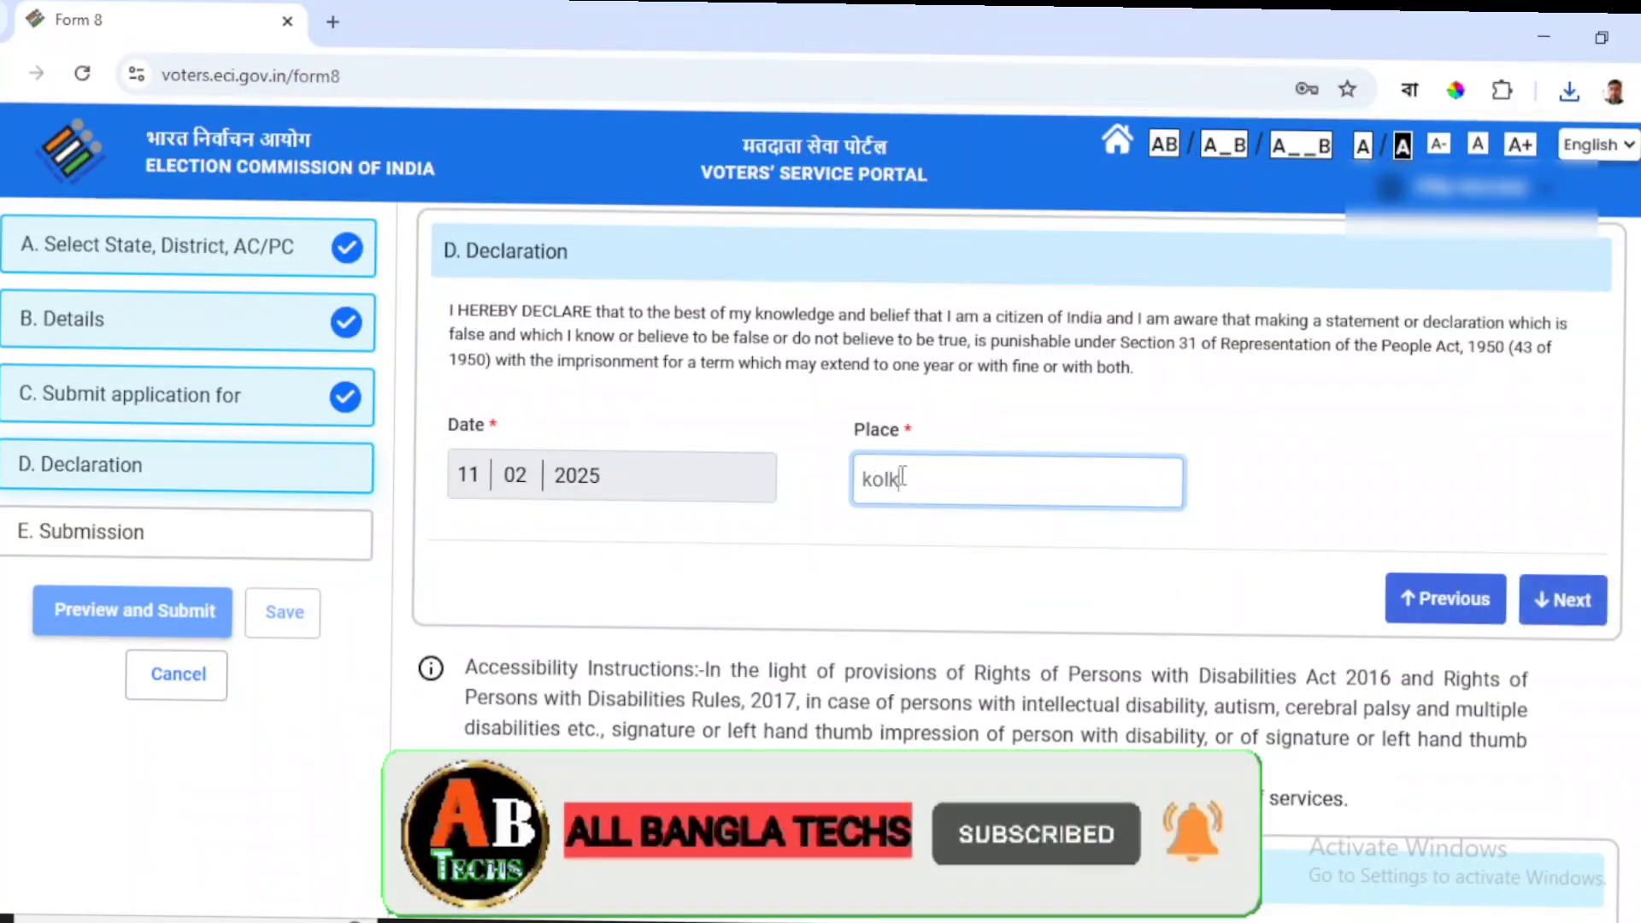
type("ata")
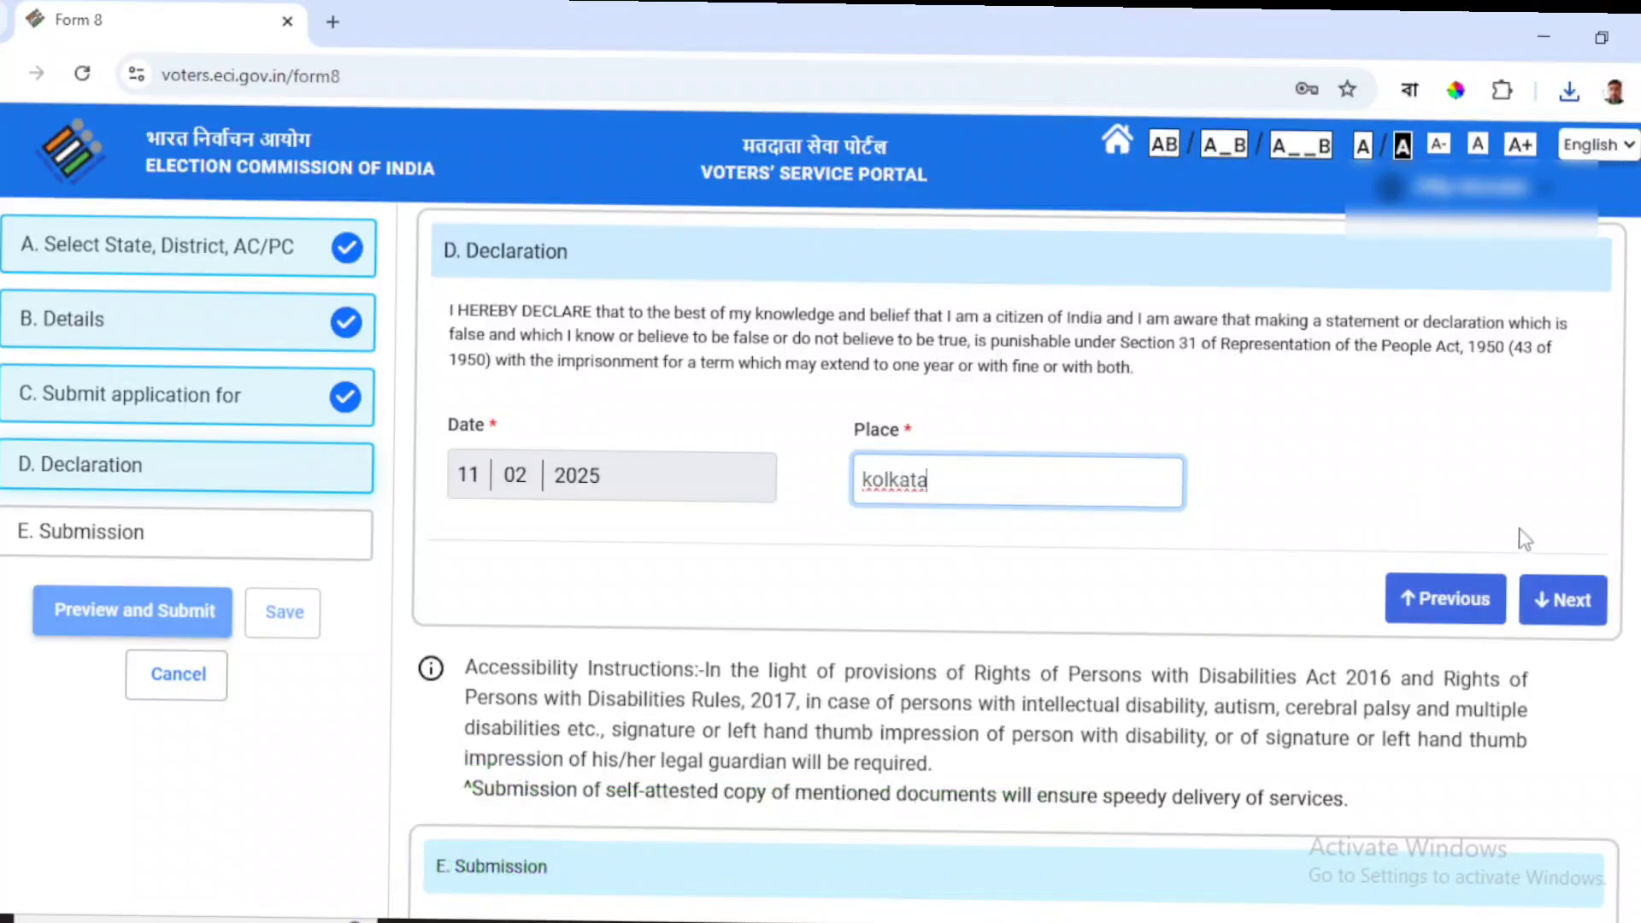
left_click(1569, 601)
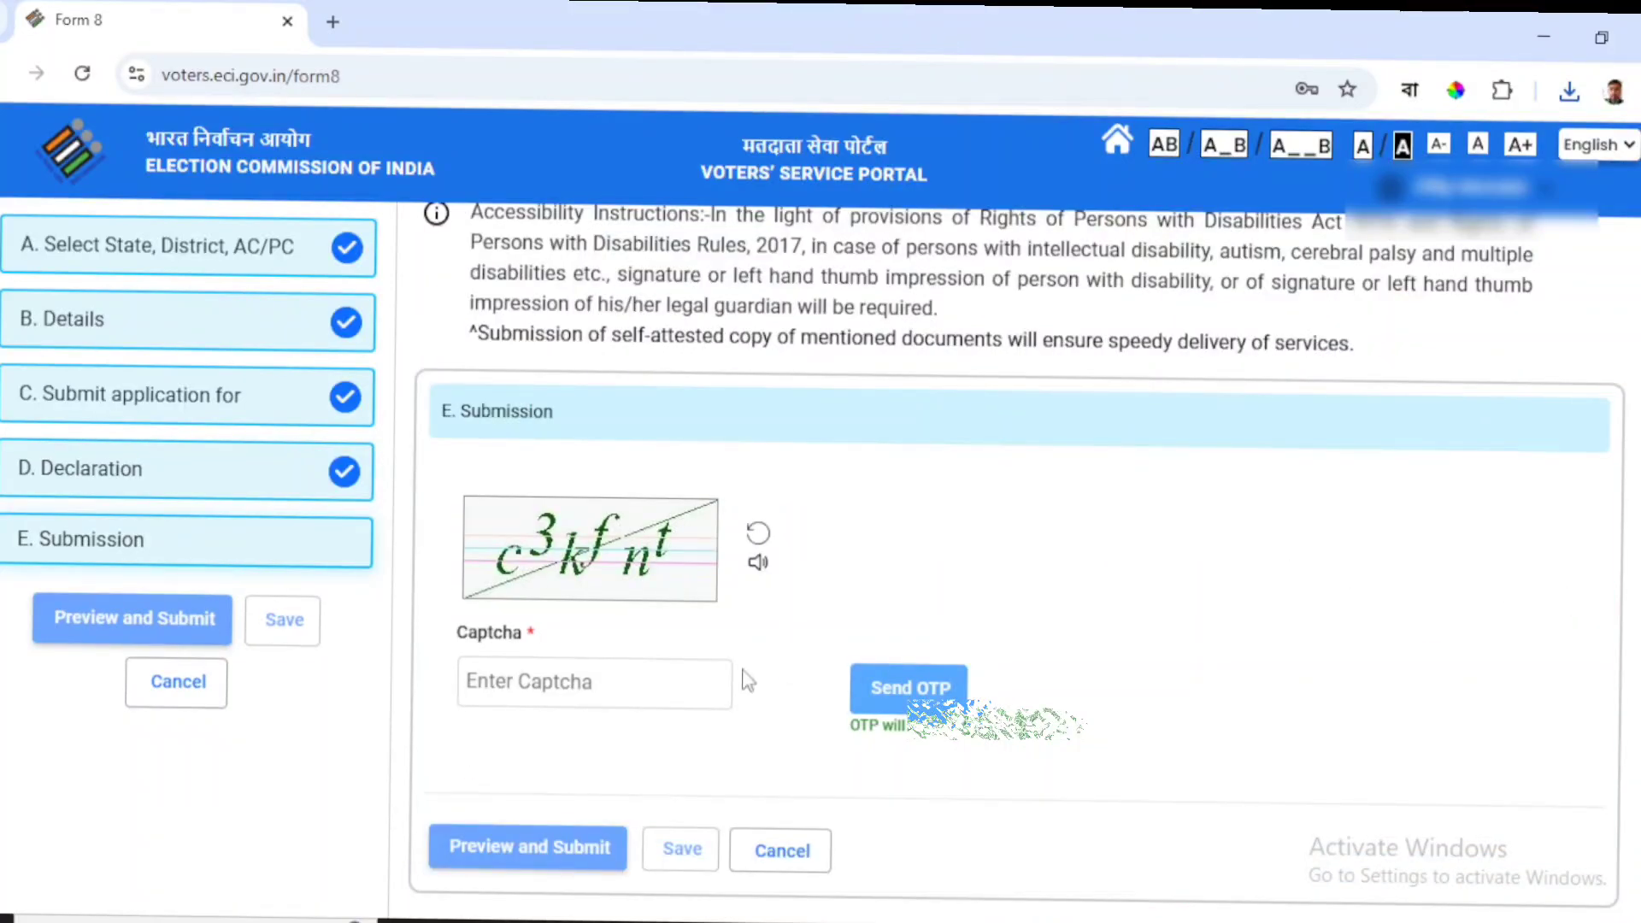
Enter the captcha, get the OTP sent, enter the OTP and preview the form.
left_click(588, 692)
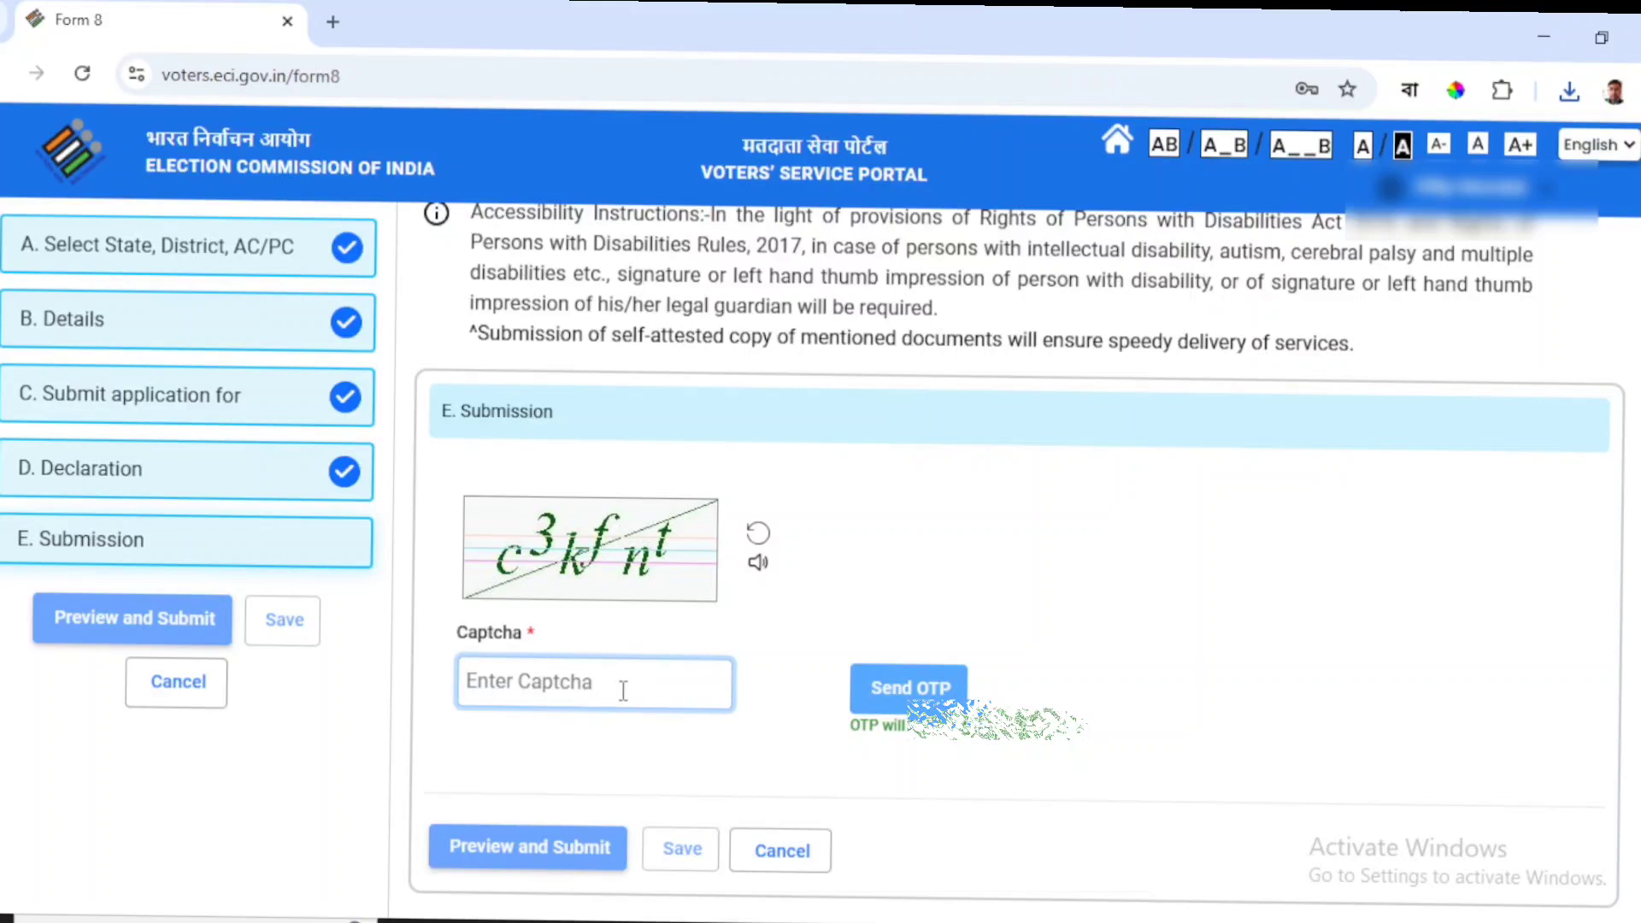
type("c3")
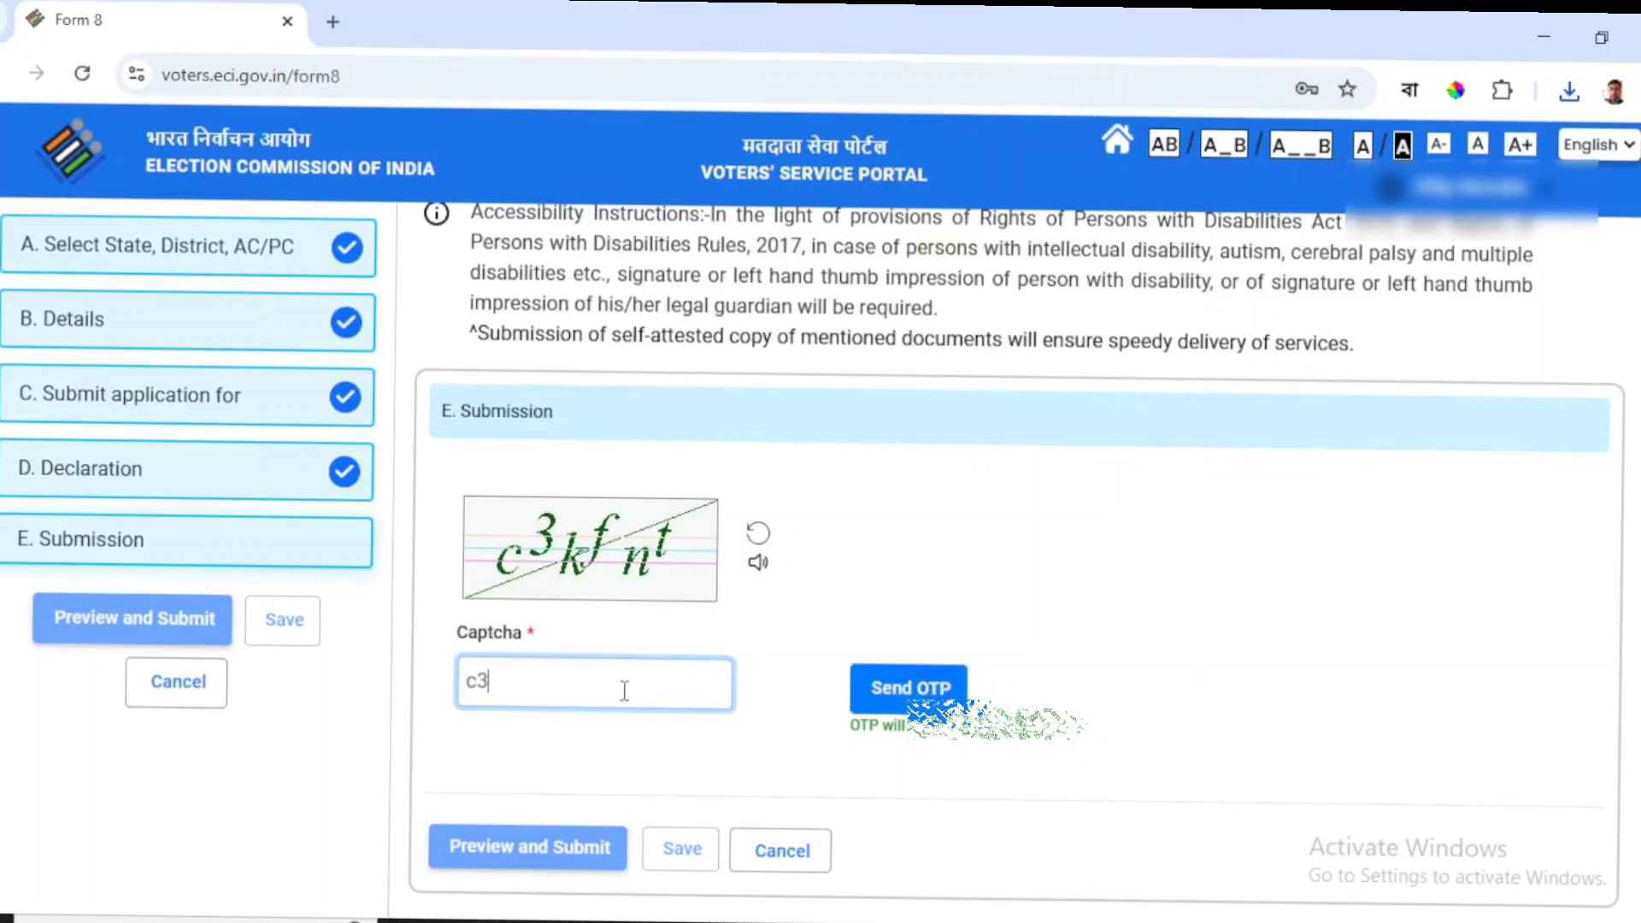
type("kfnt")
left_click(902, 687)
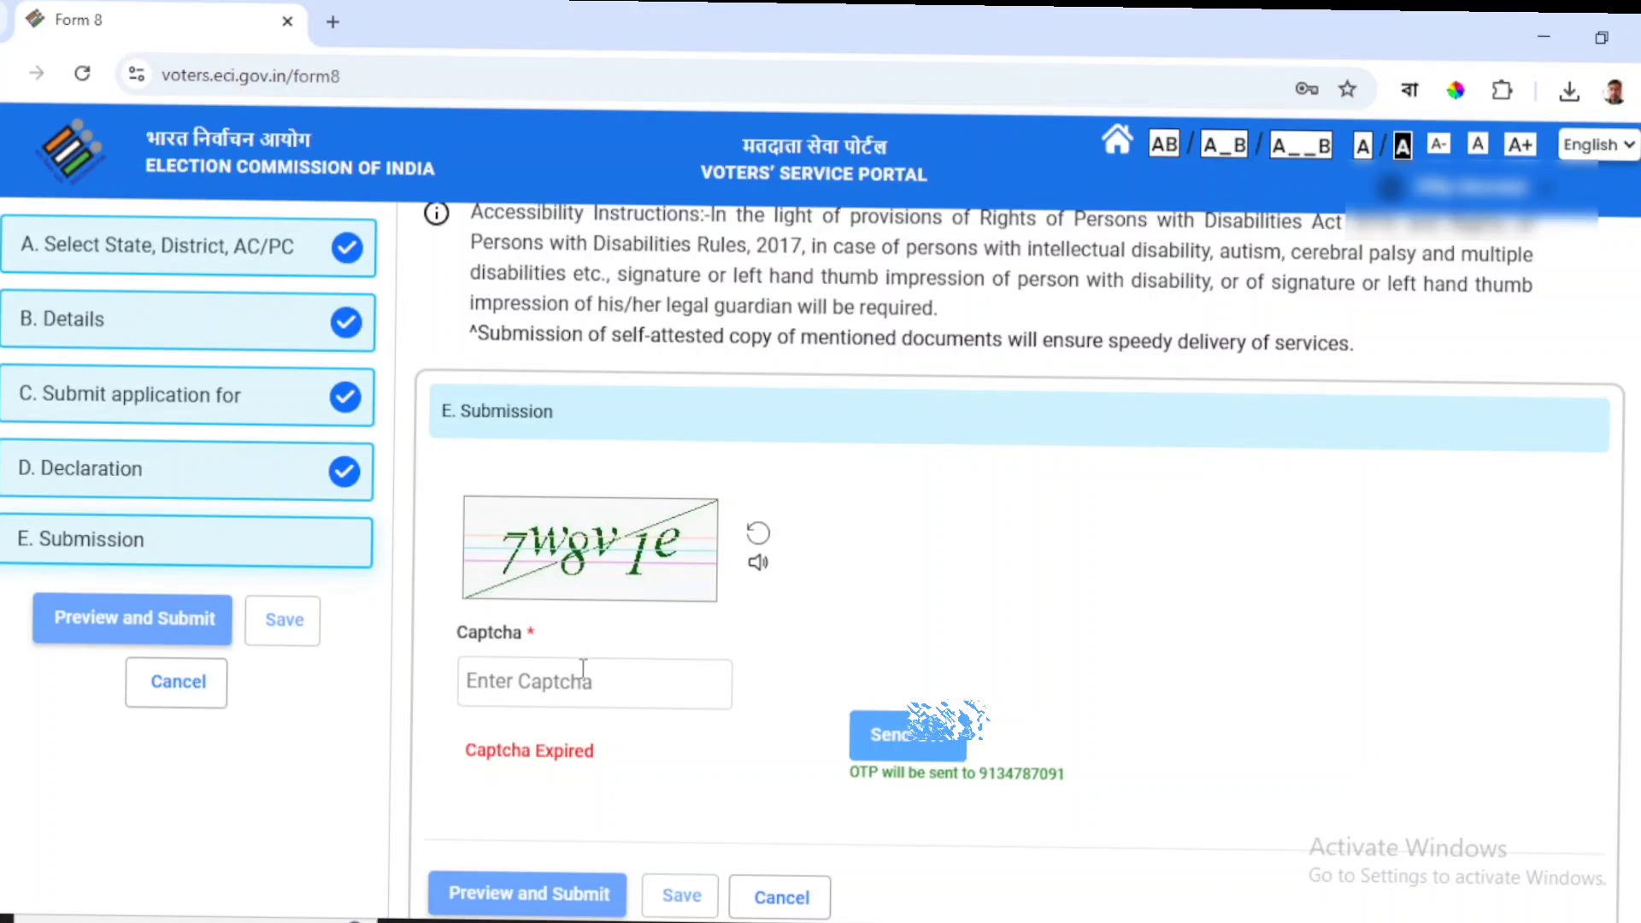
left_click(556, 692)
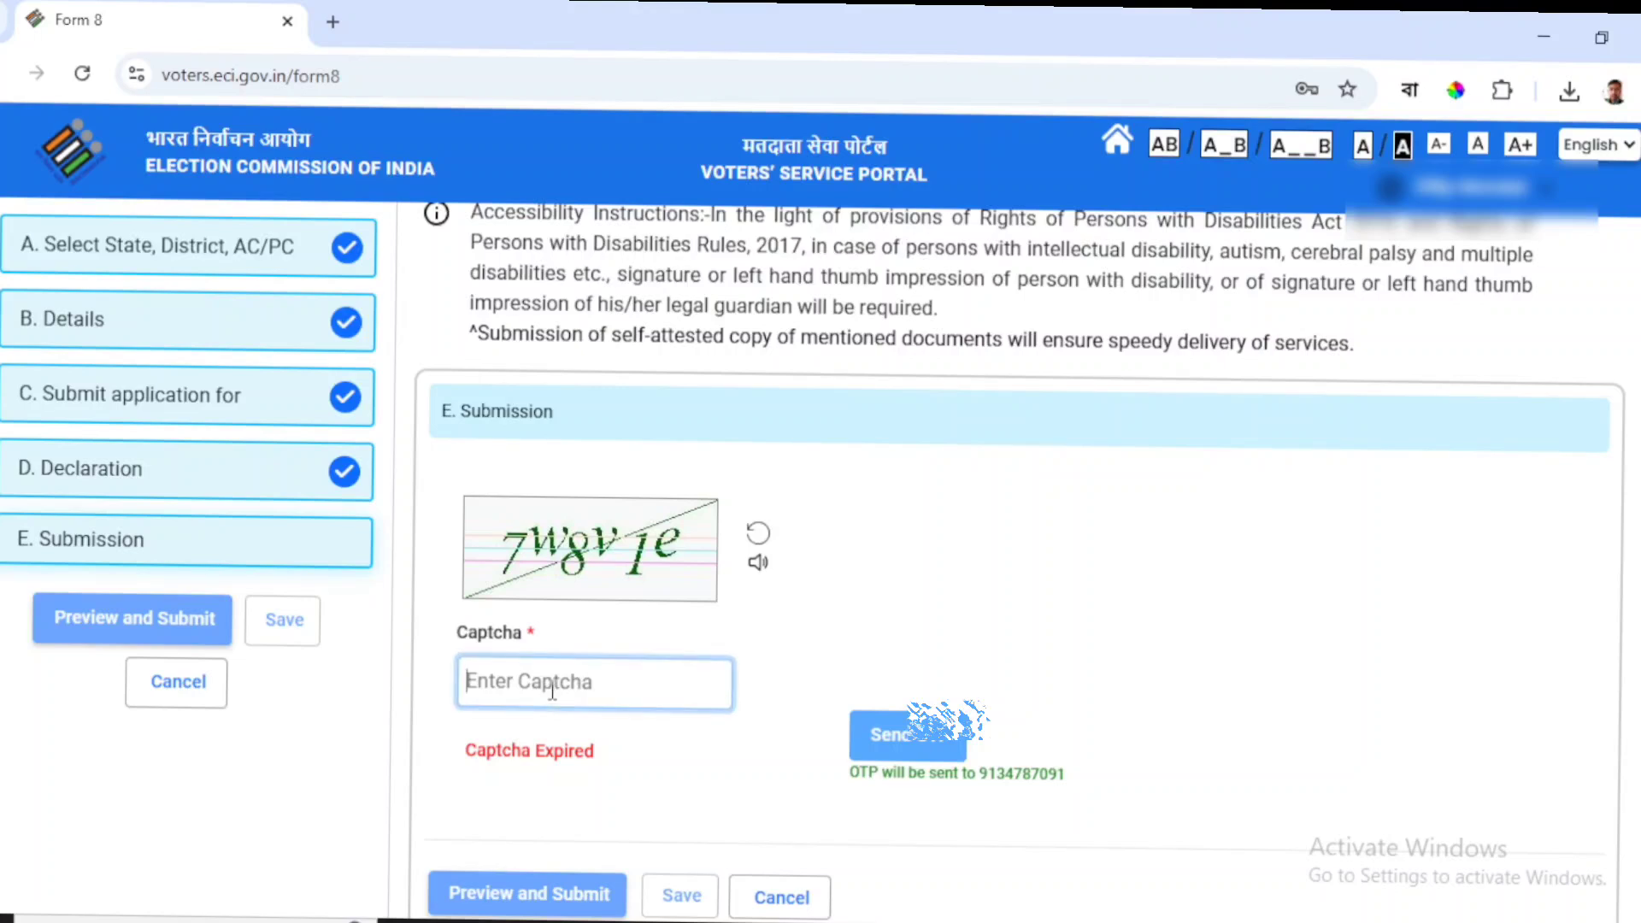
left_click(885, 697)
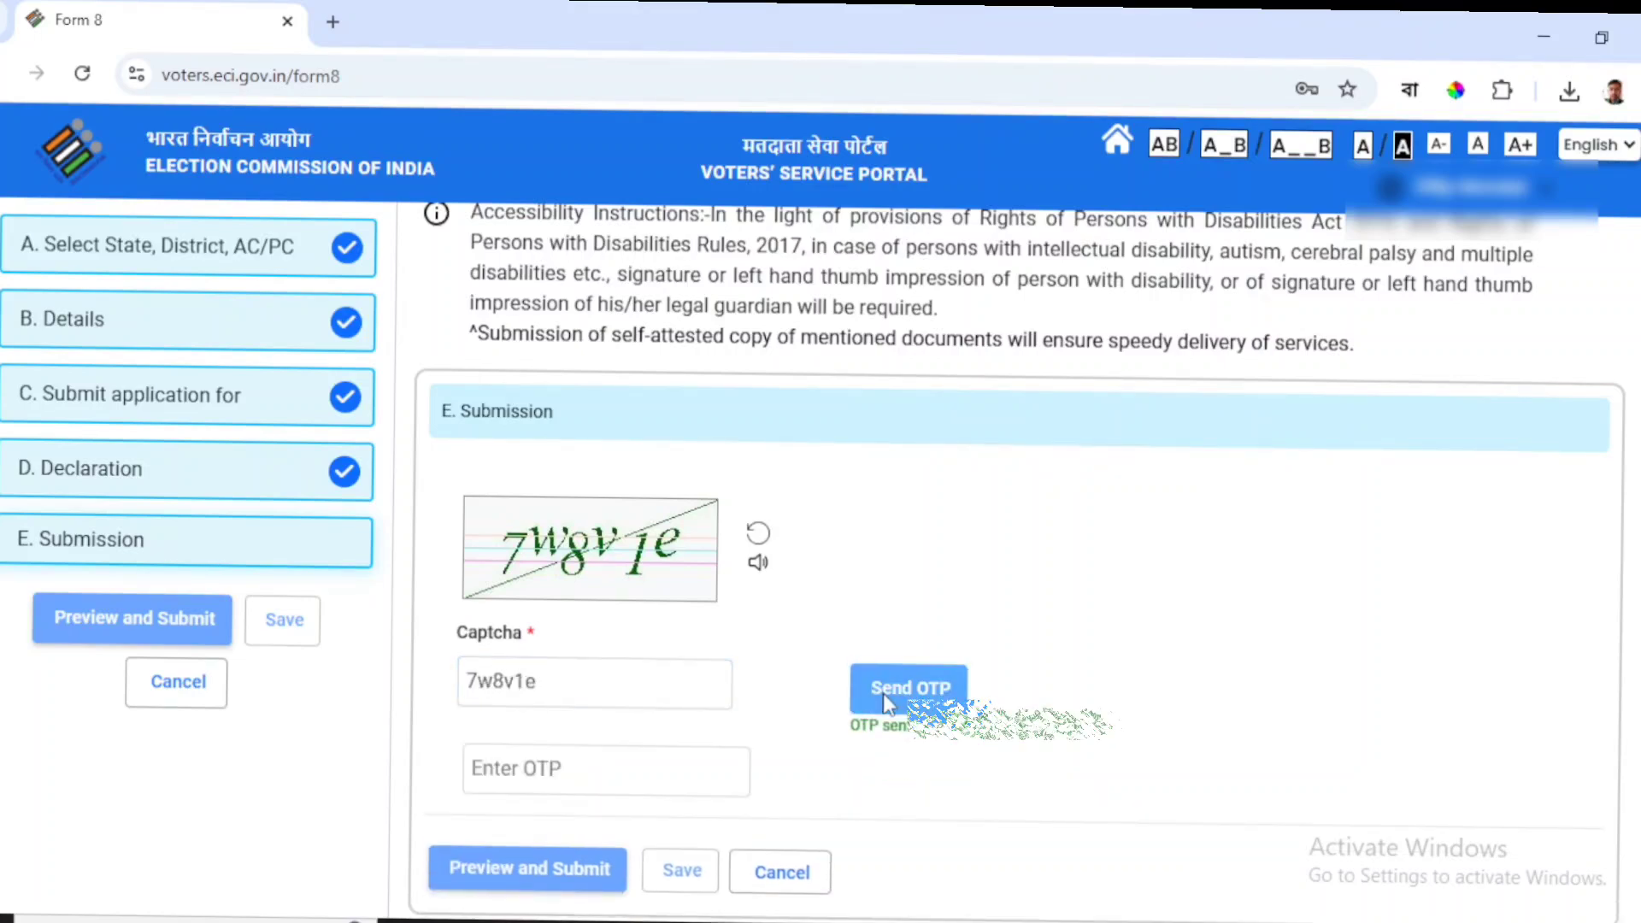
left_click(583, 772)
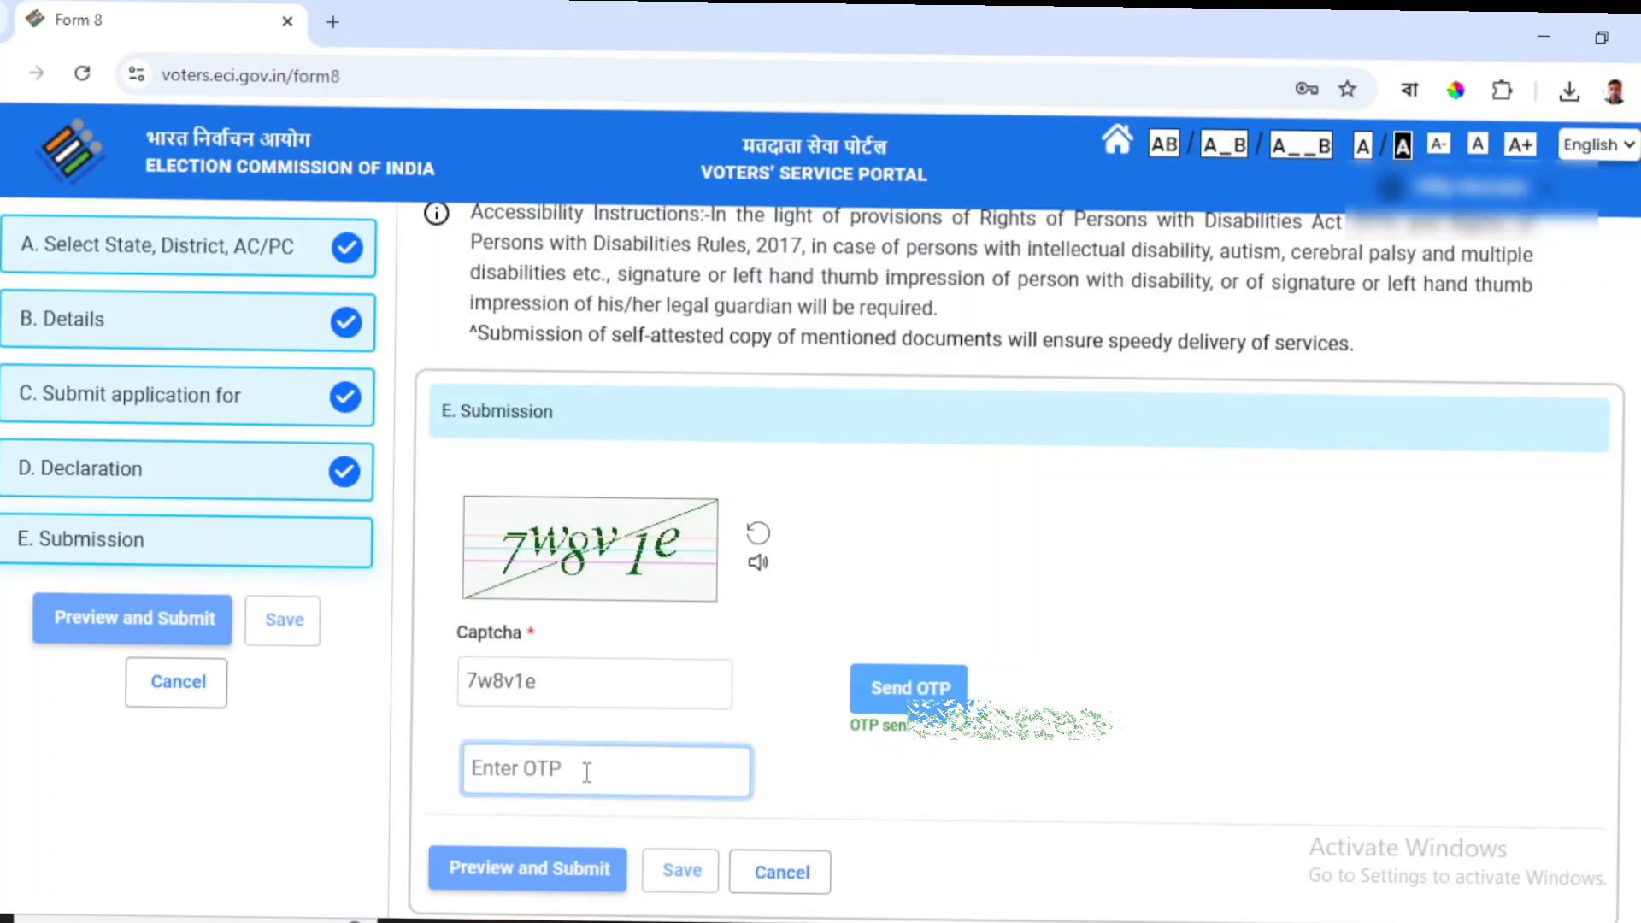
left_click(528, 880)
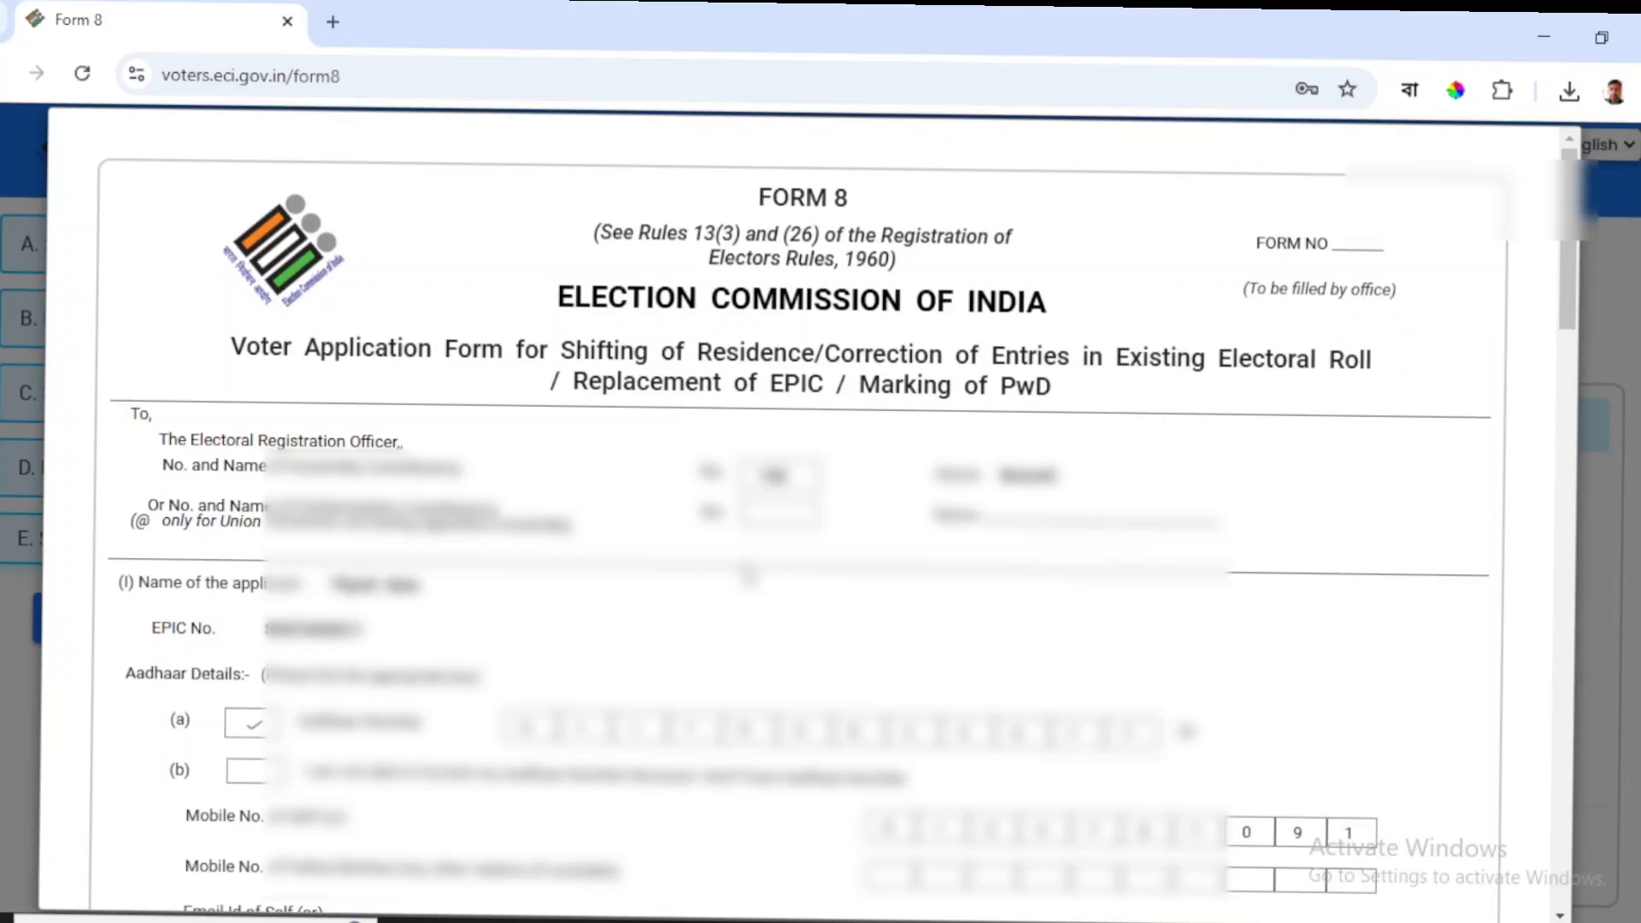
Scroll through the Form 8 preview down to the declaration and acknowledgement slip.
scroll(804, 513, "down", 5)
scroll(748, 585, "down", 14)
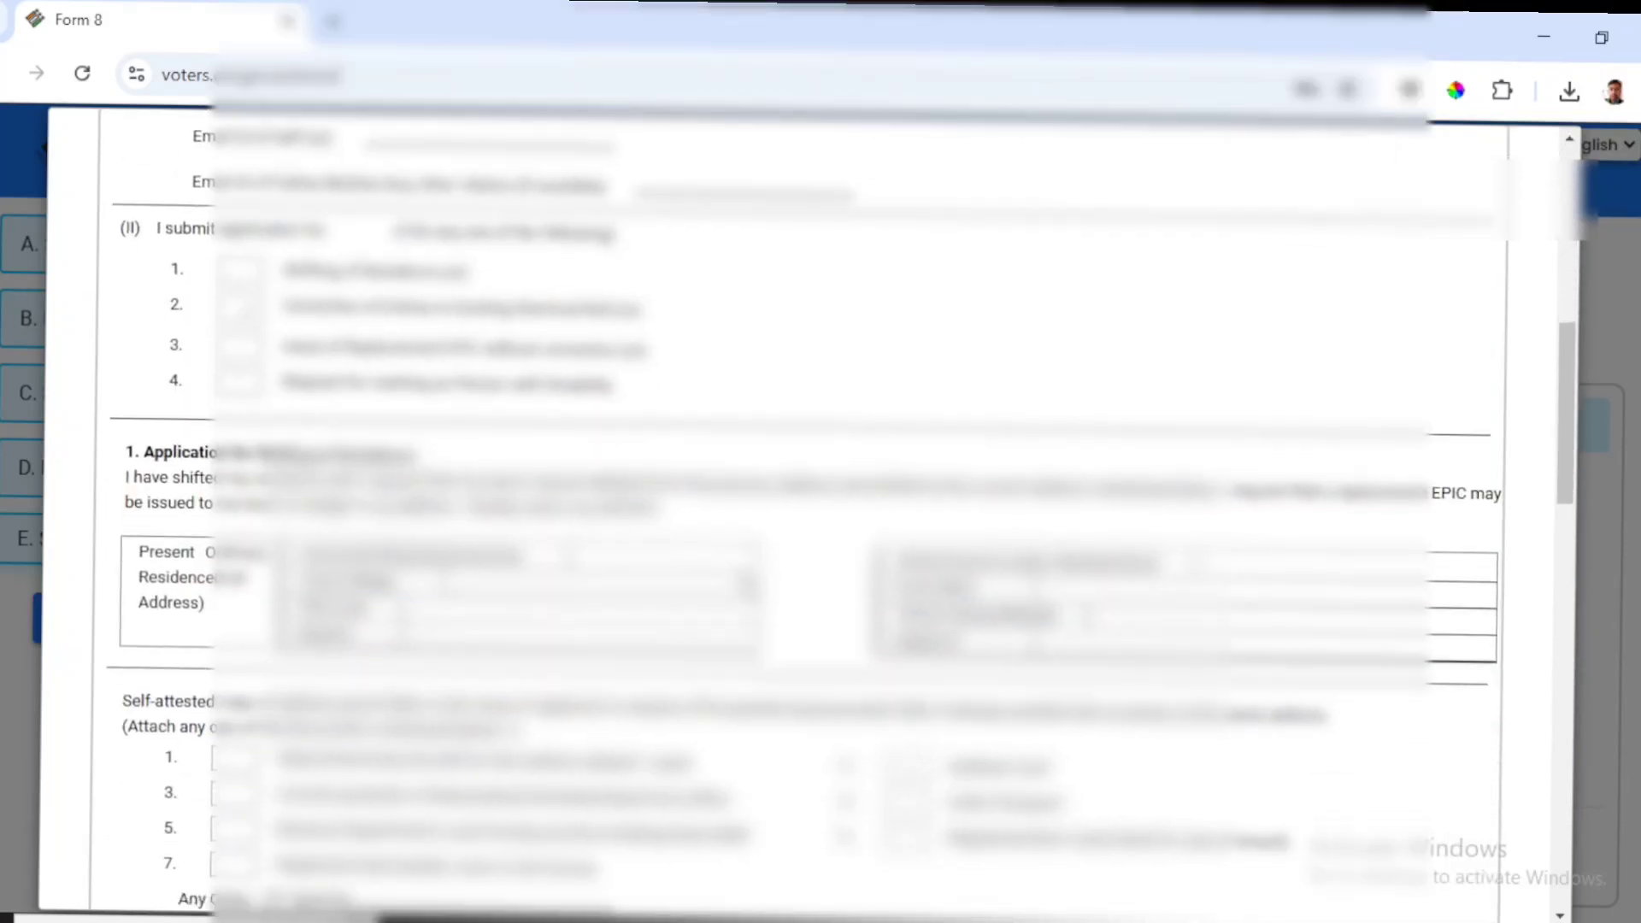
scroll(746, 584, "down", 2)
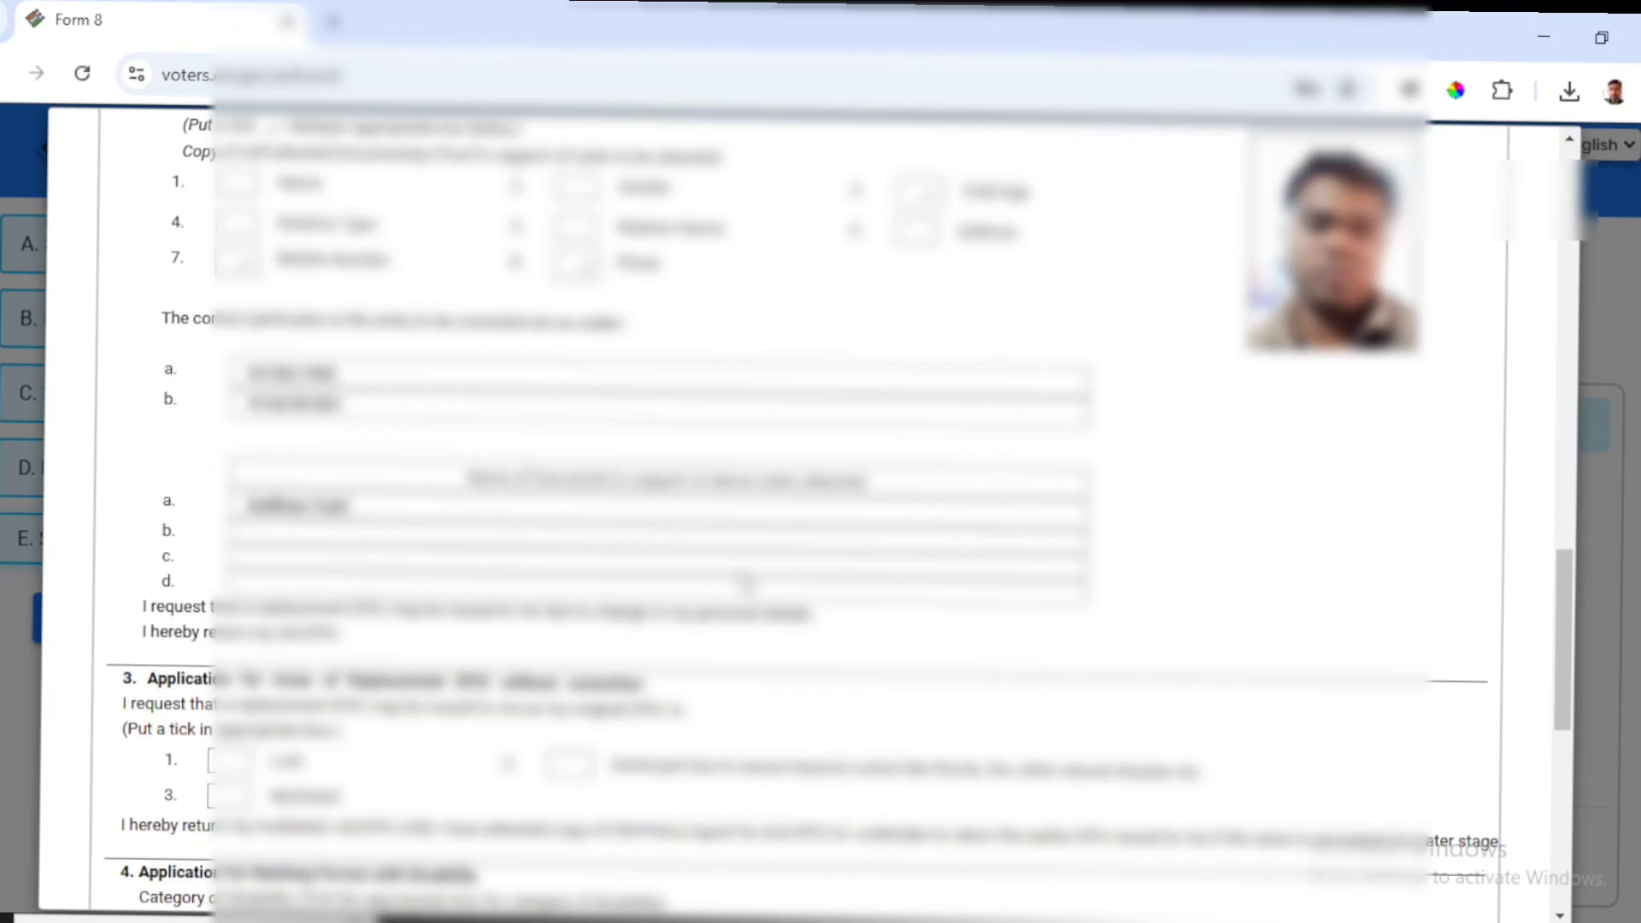
scroll(746, 584, "down", 2)
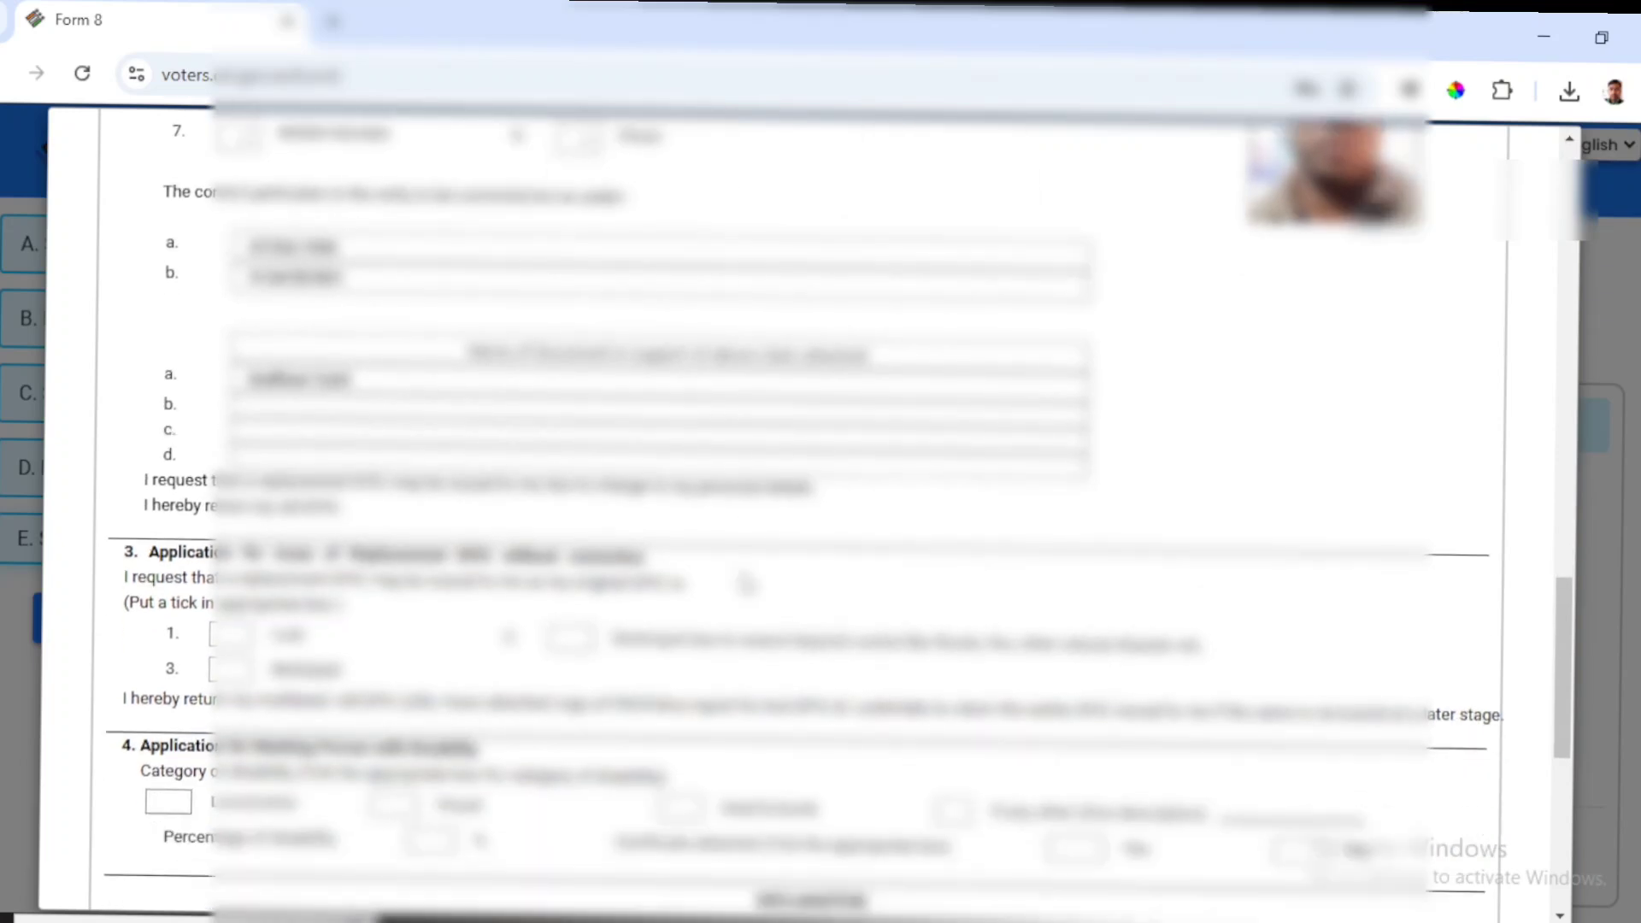
scroll(747, 584, "down", 8)
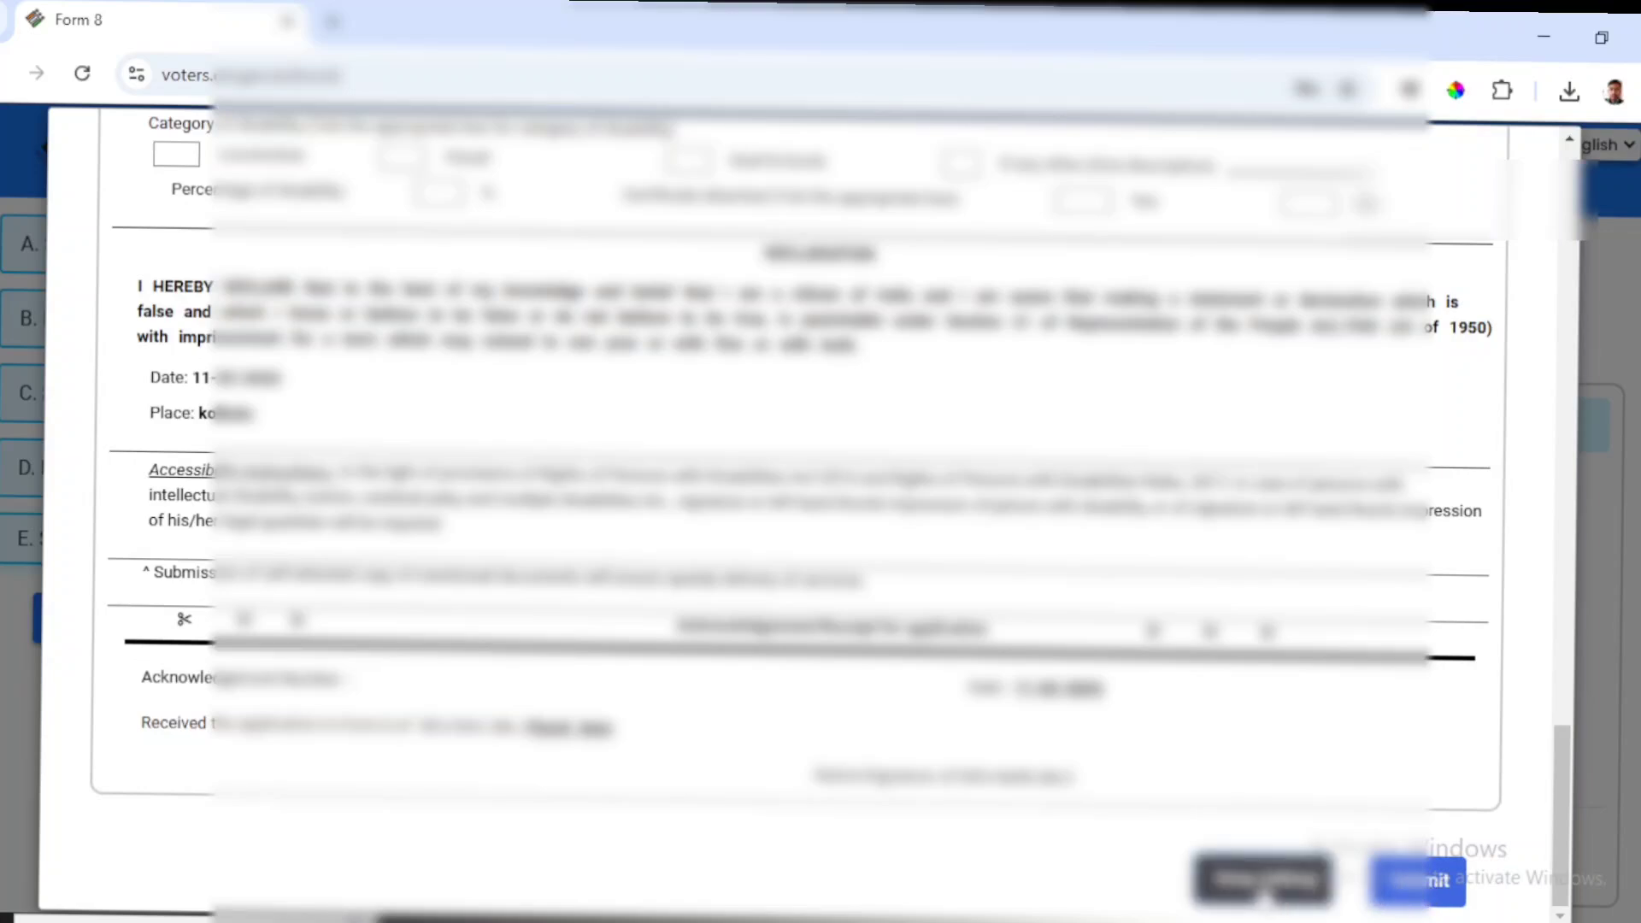
Submit Form 8, retrying after the 'Failed to fetch' error until submission succeeds.
left_click(1421, 882)
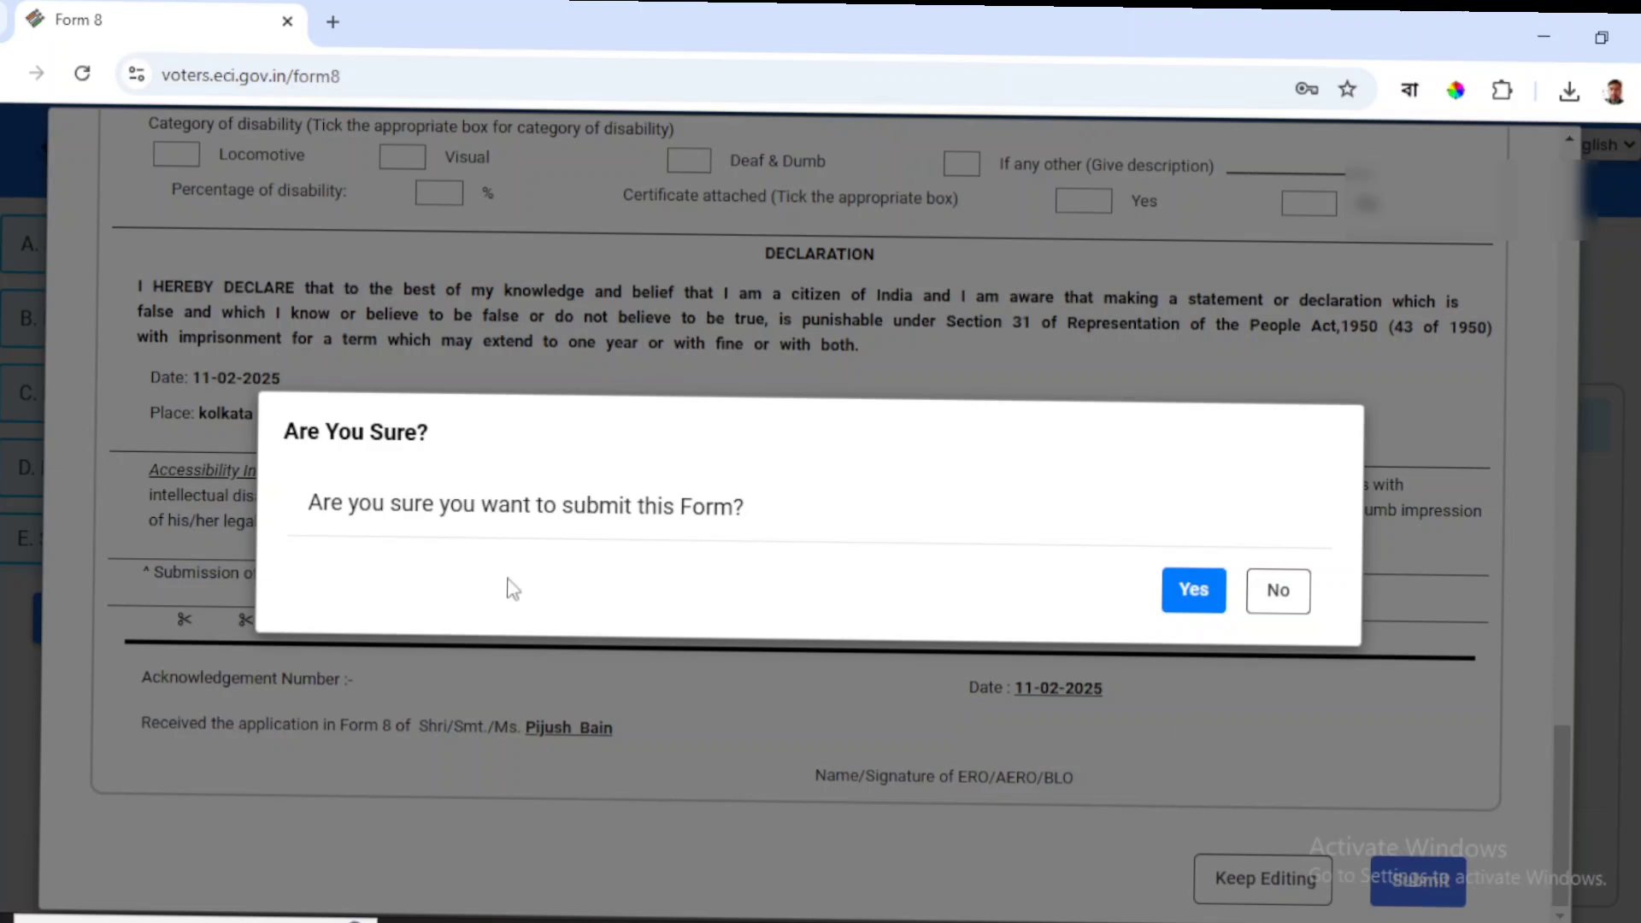
left_click(1185, 597)
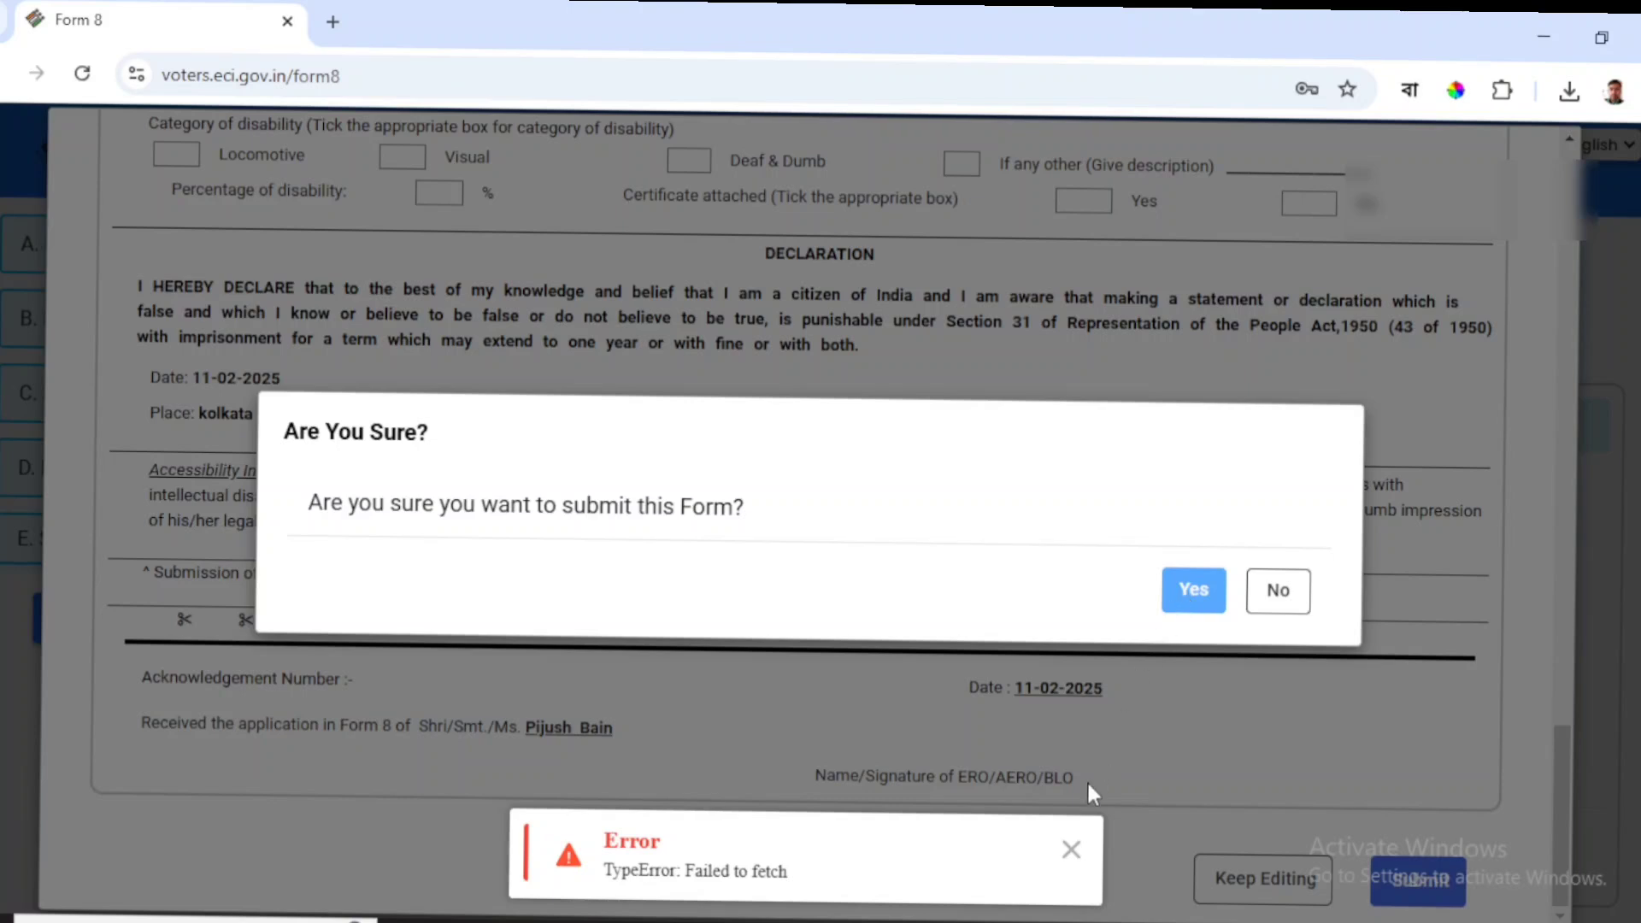
left_click(1071, 849)
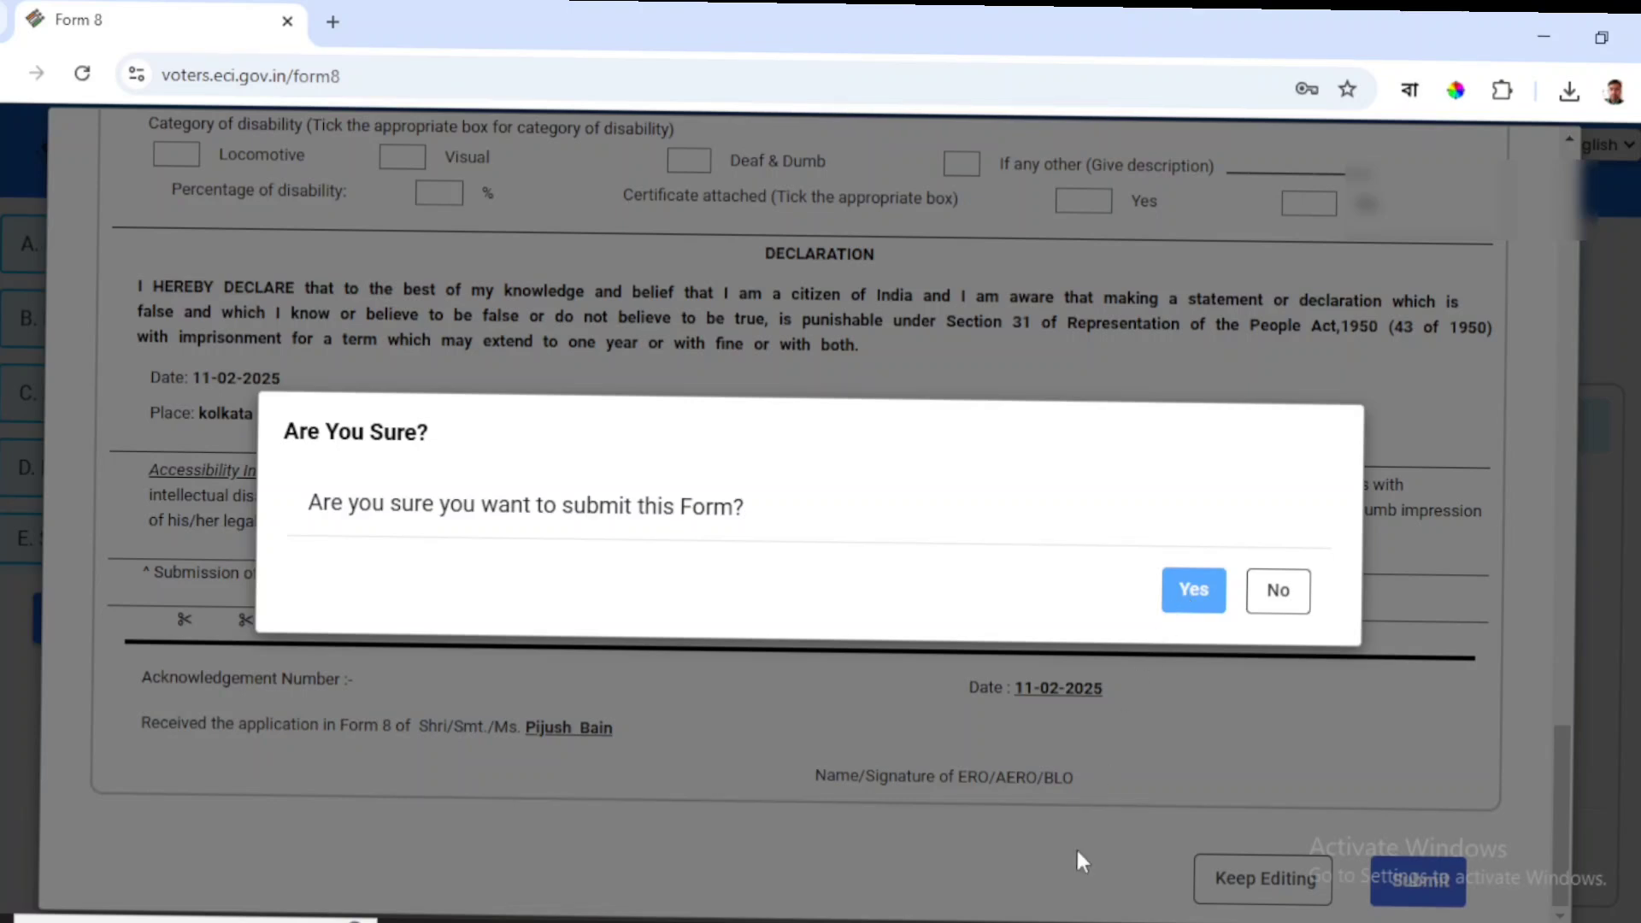
left_click(1274, 590)
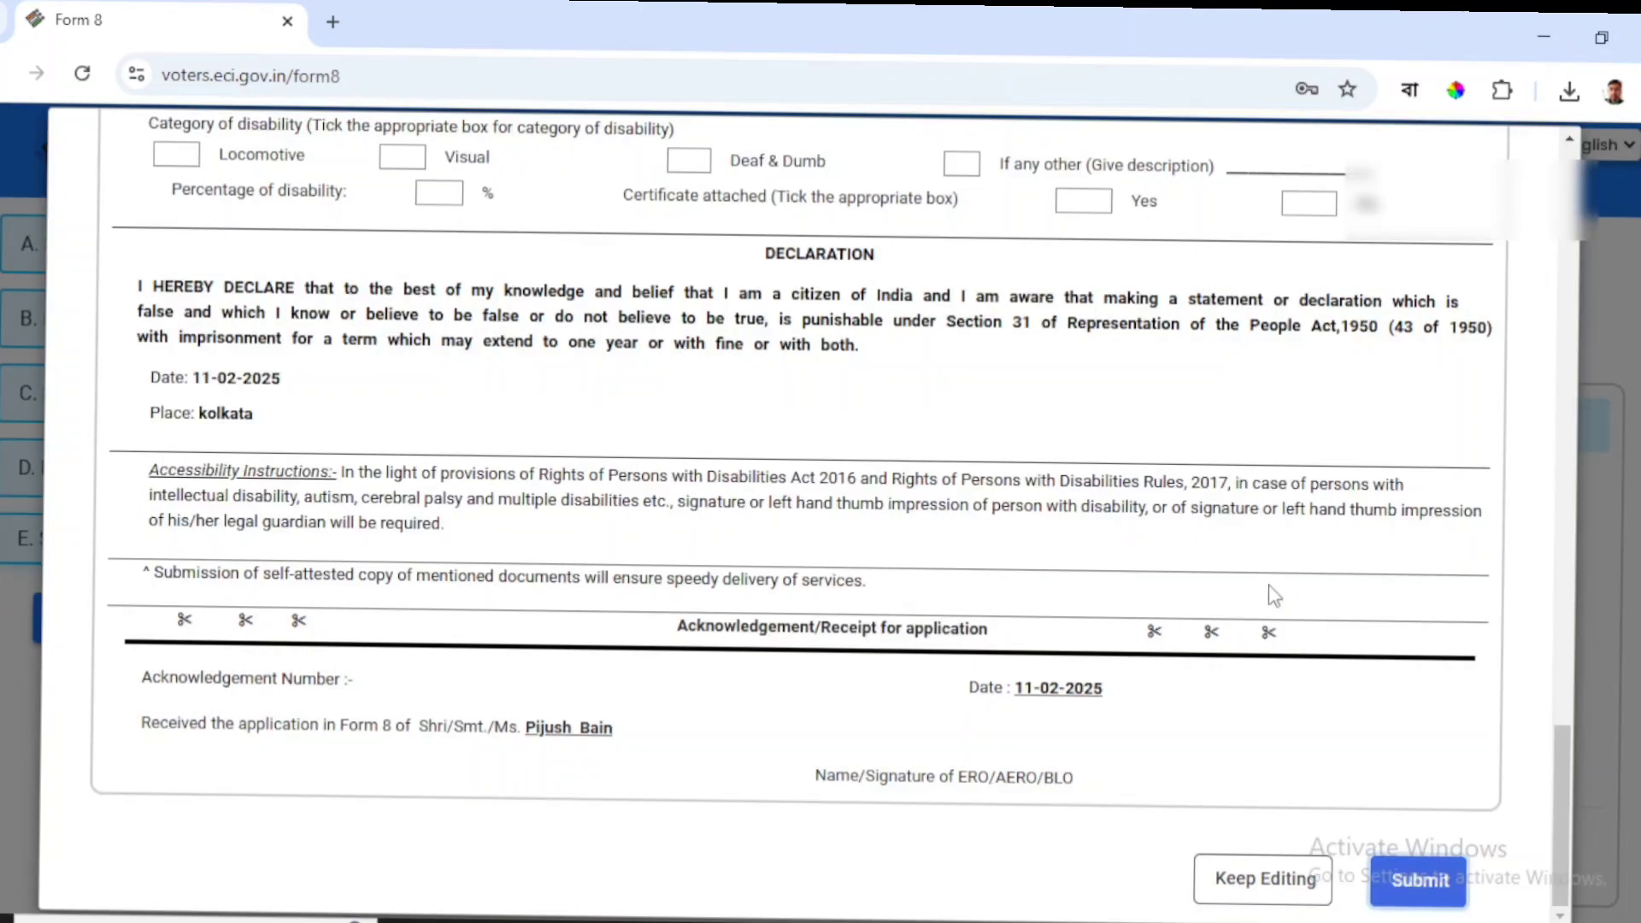
left_click(1415, 887)
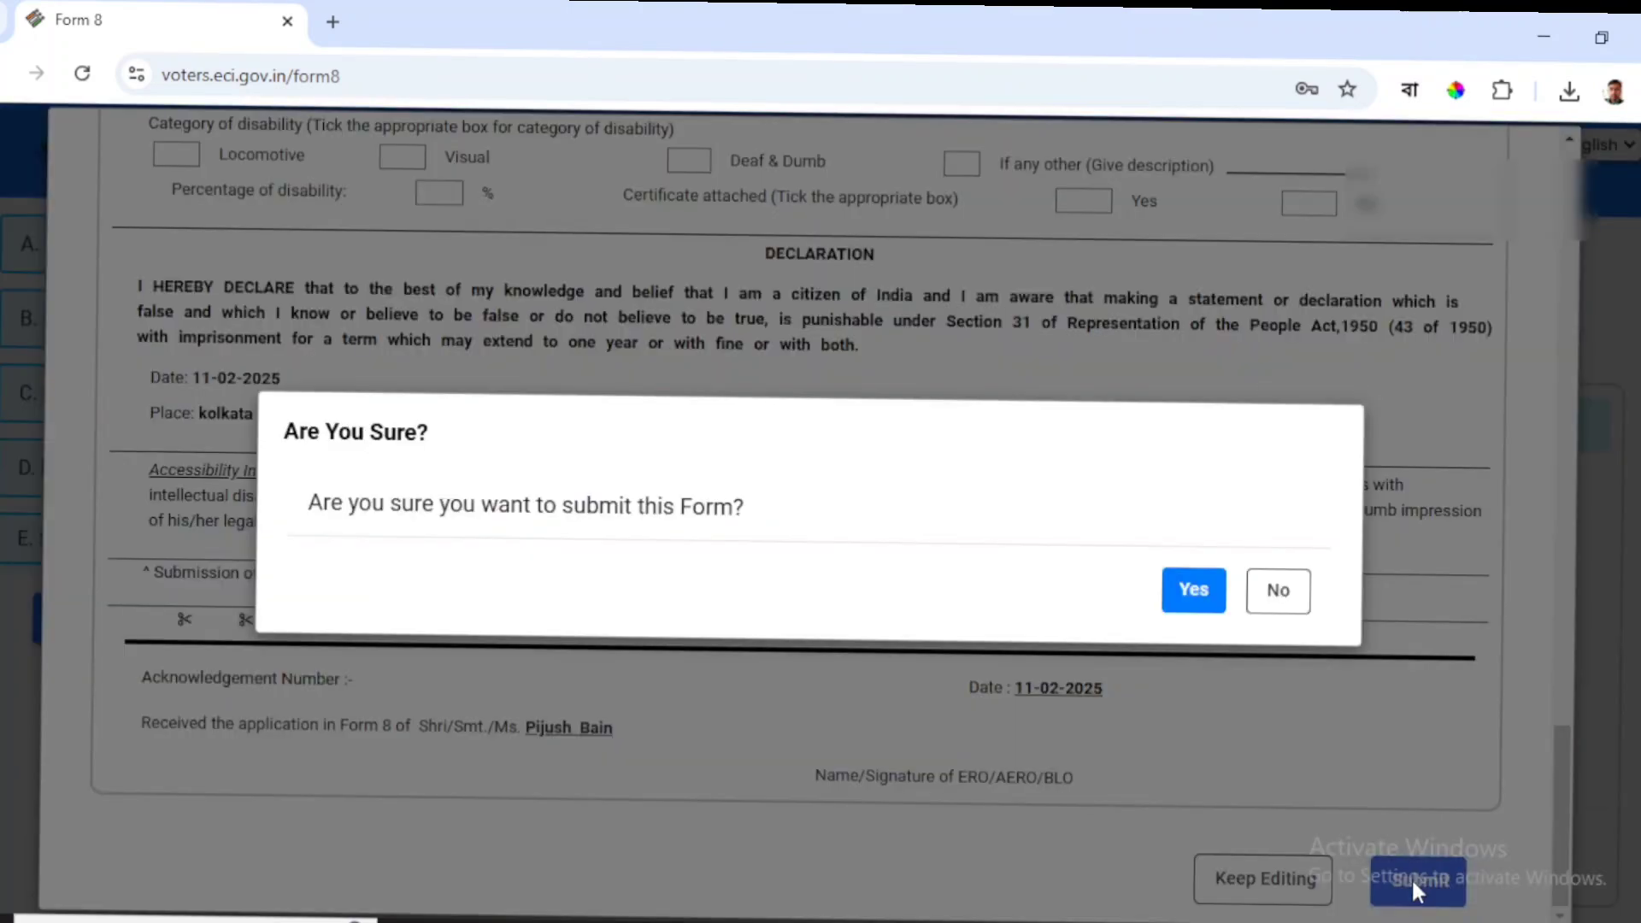
left_click(1200, 598)
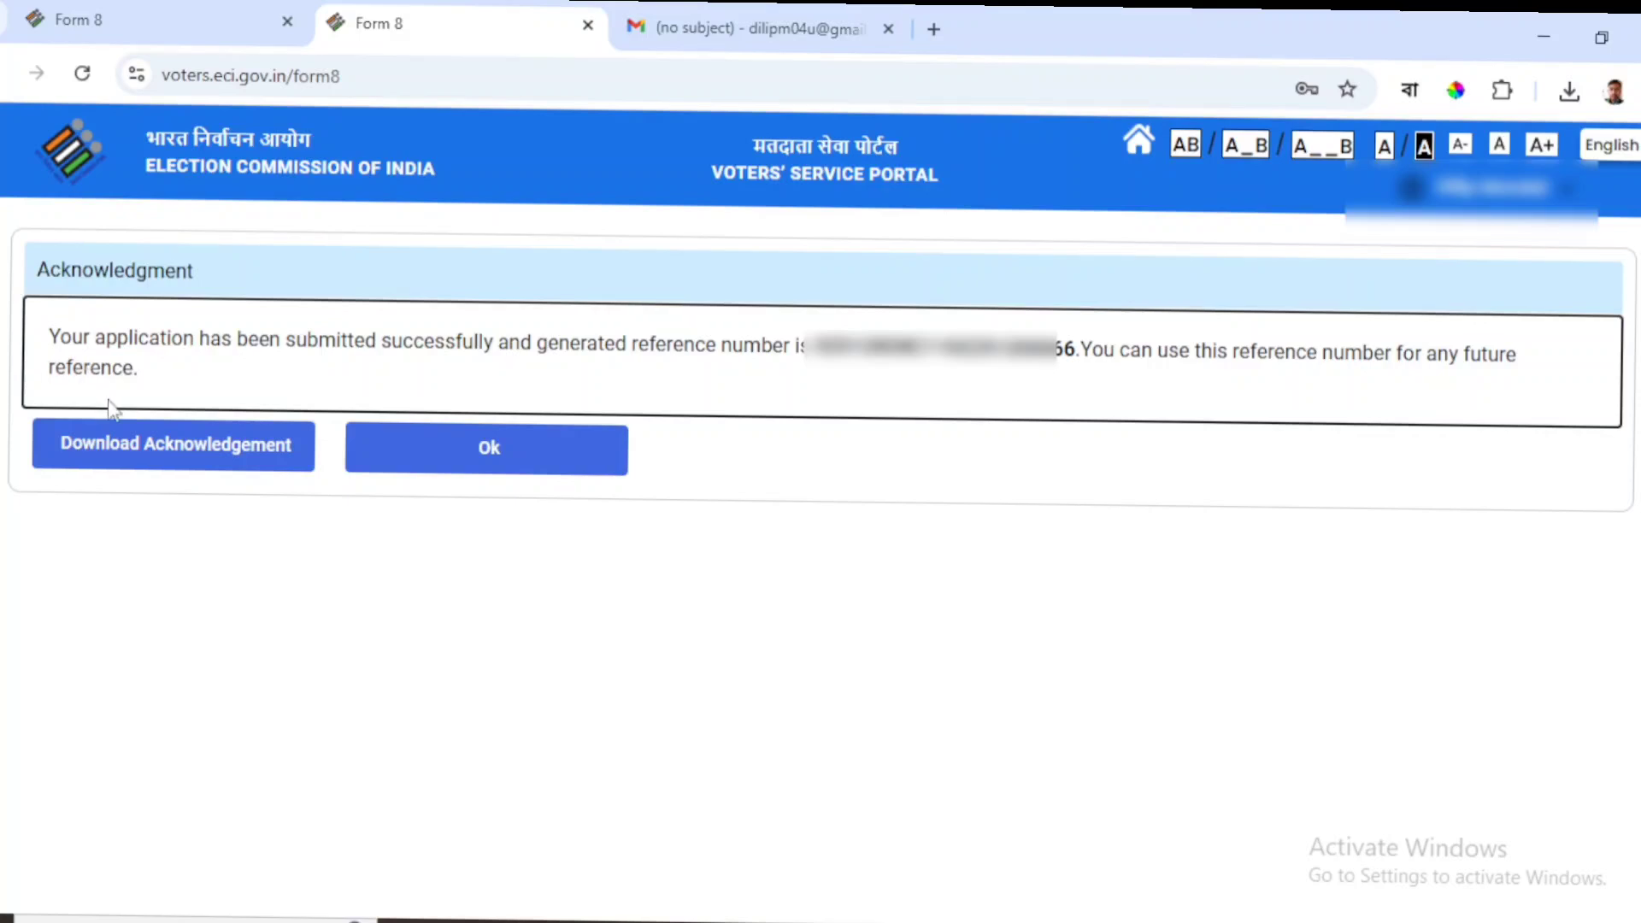
Download the acknowledgement PDF, return home, and open Track Application Status.
left_click(130, 469)
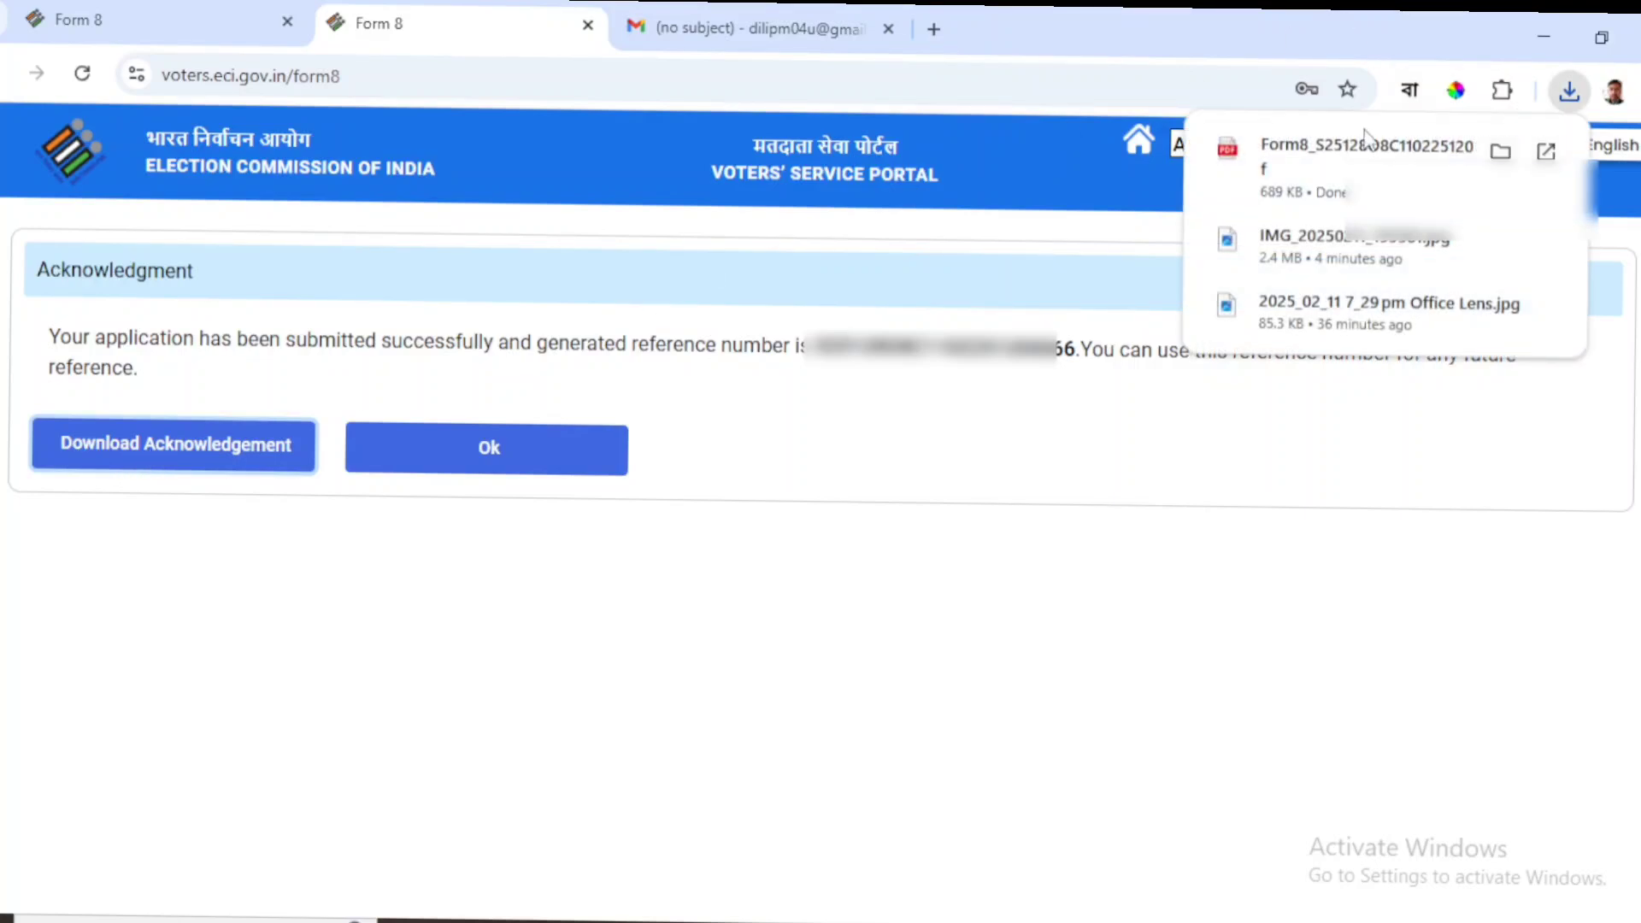
left_click(586, 469)
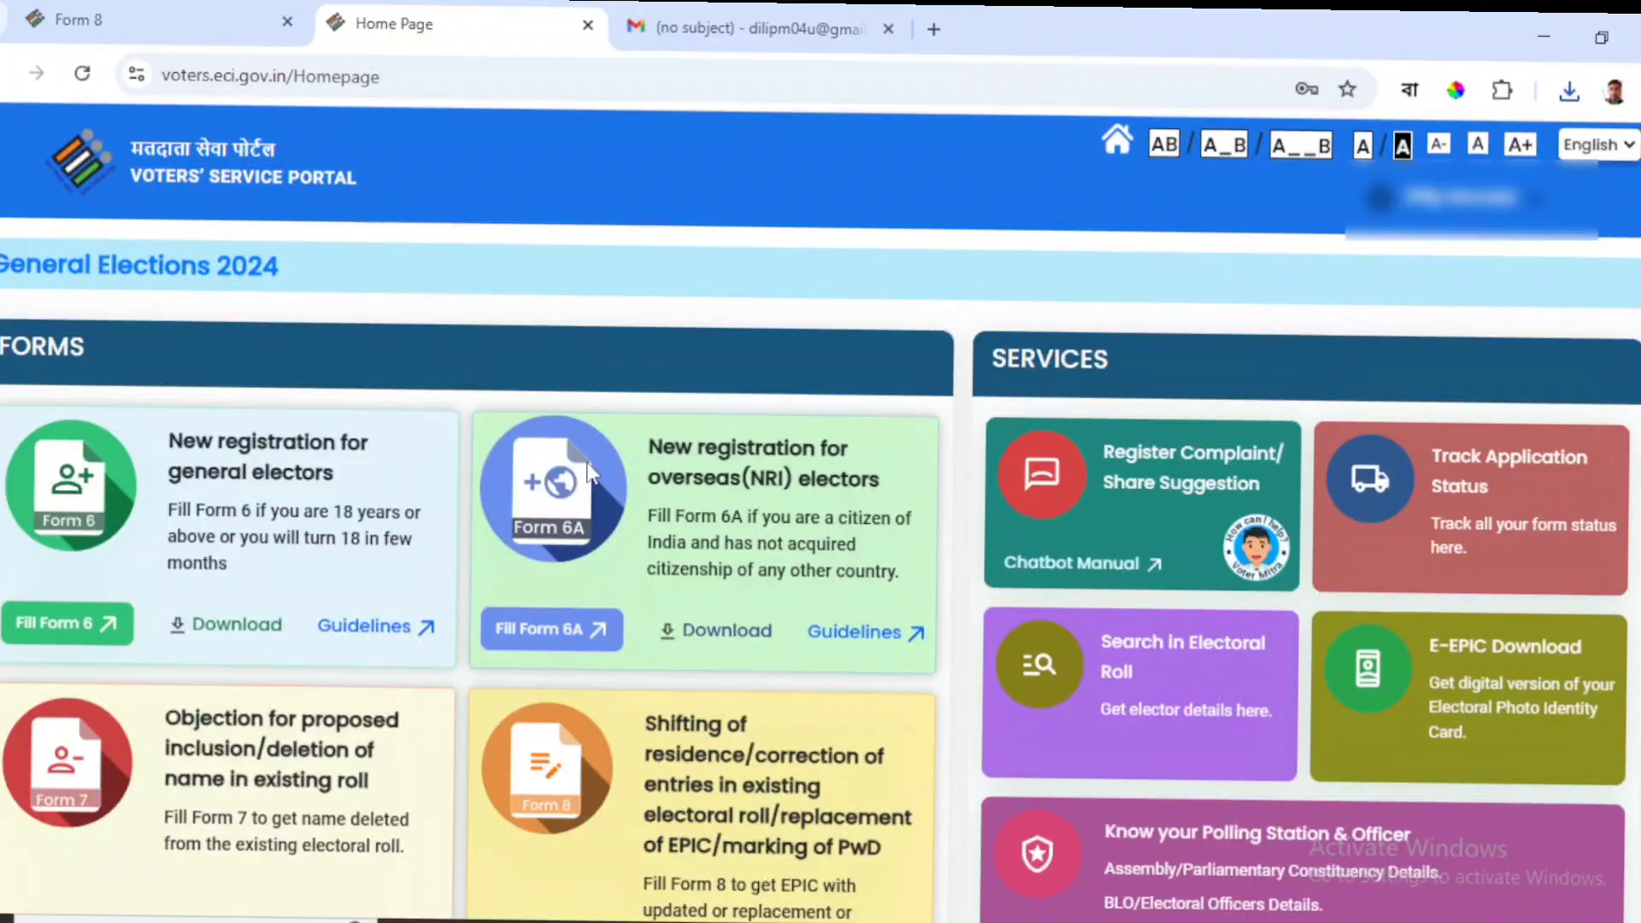
left_click(1456, 503)
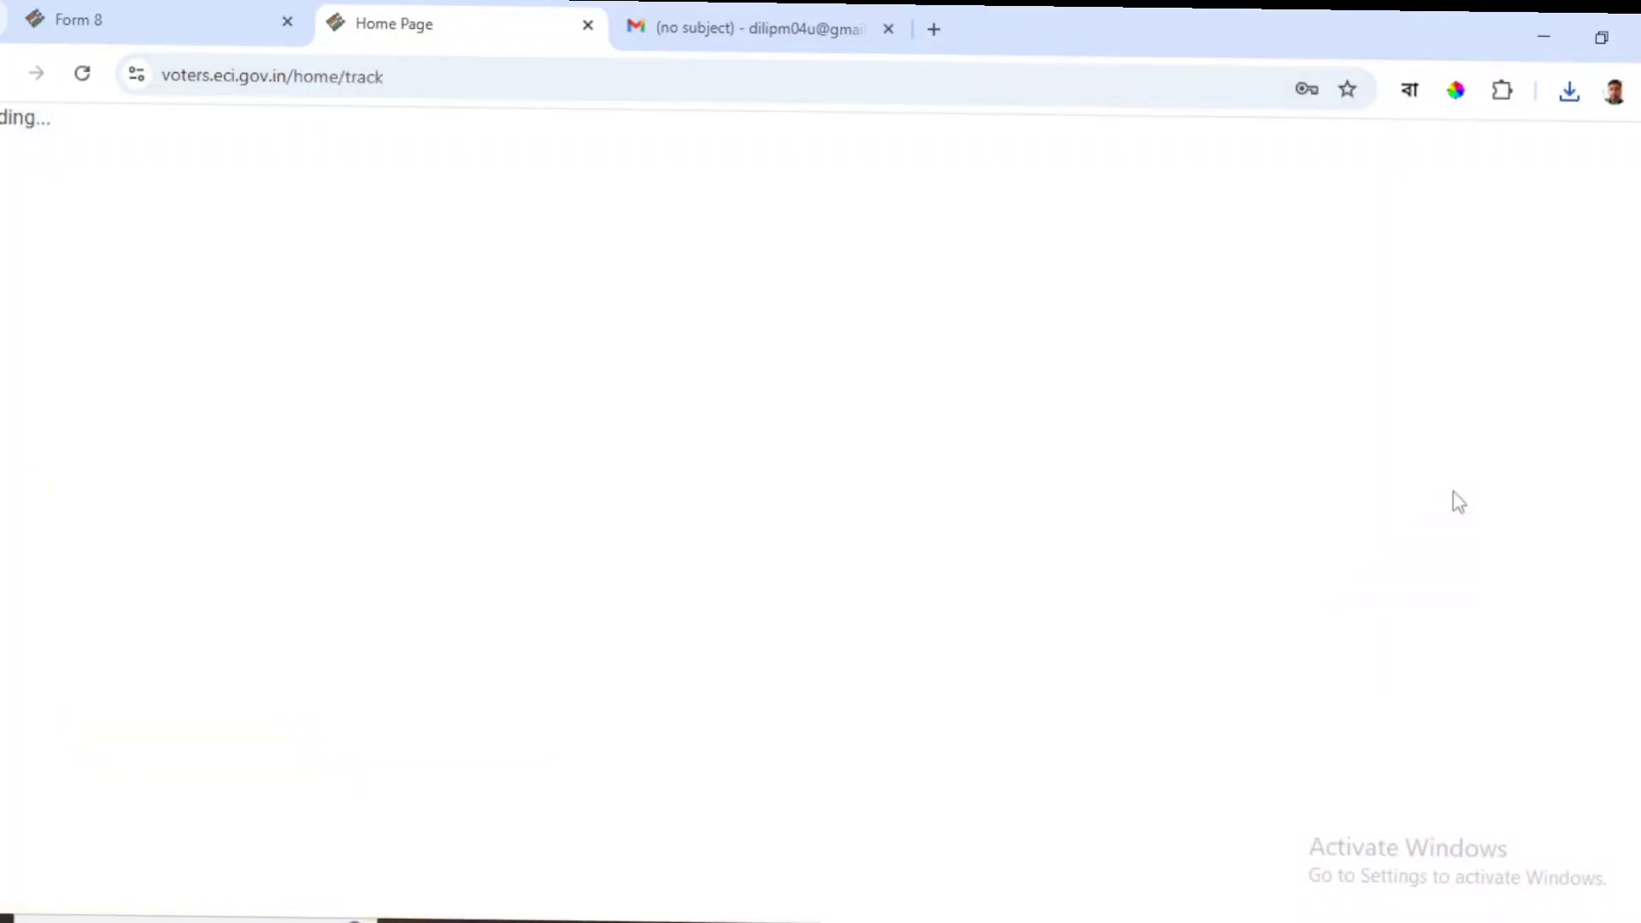